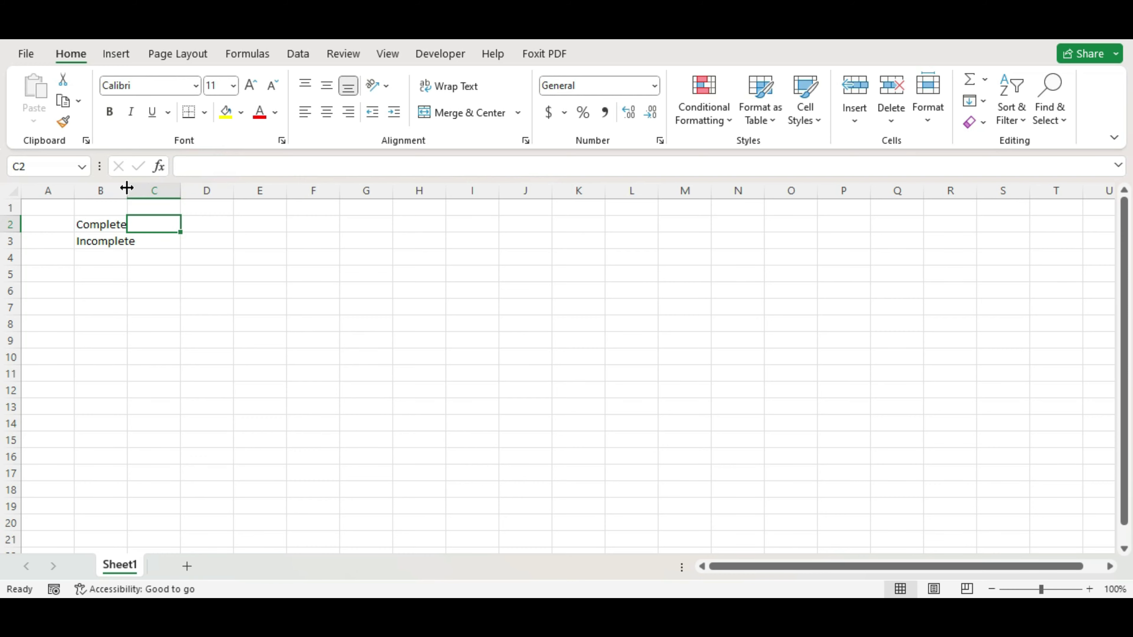
Fit column B to its labels and apply the Accent5 cell style to B2:B3
double_click(127, 188)
drag(126, 221, 124, 236)
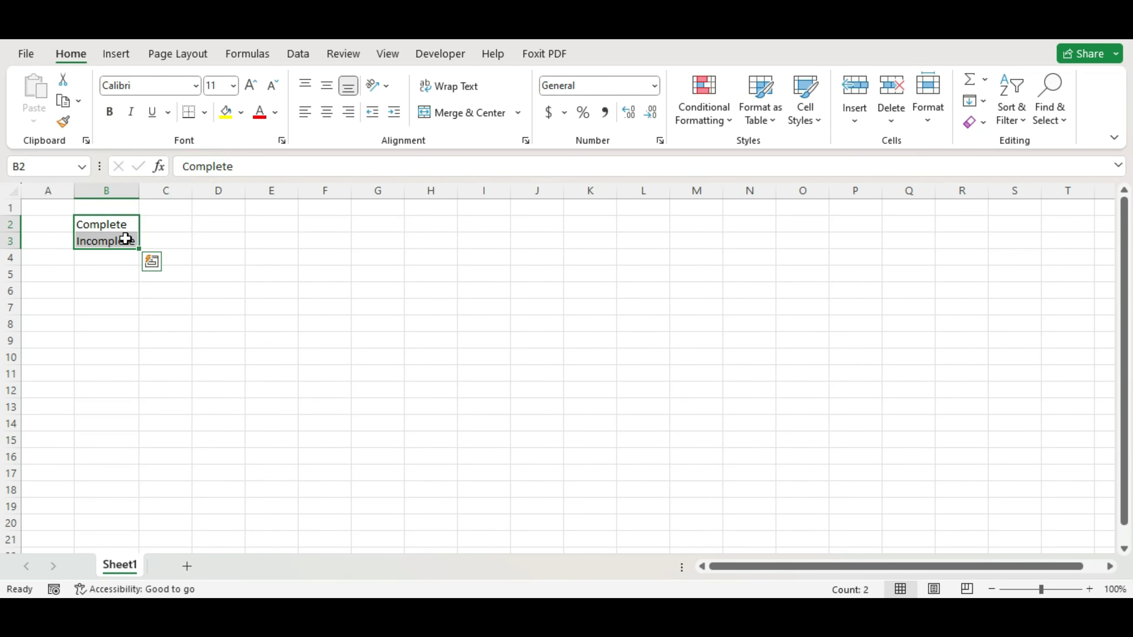
click(809, 123)
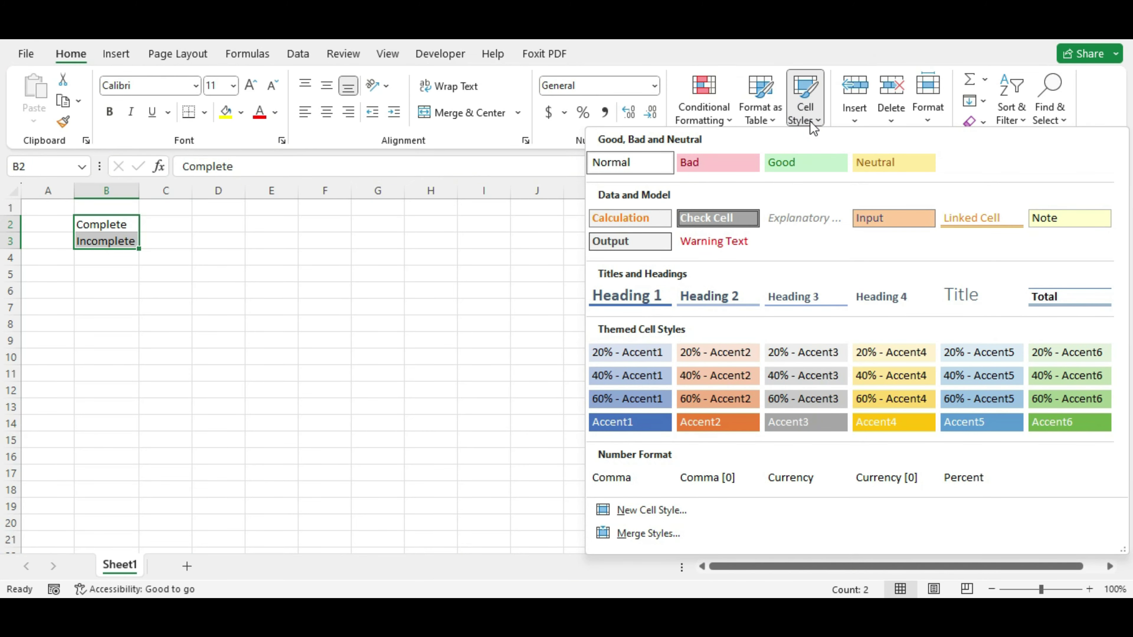
click(967, 423)
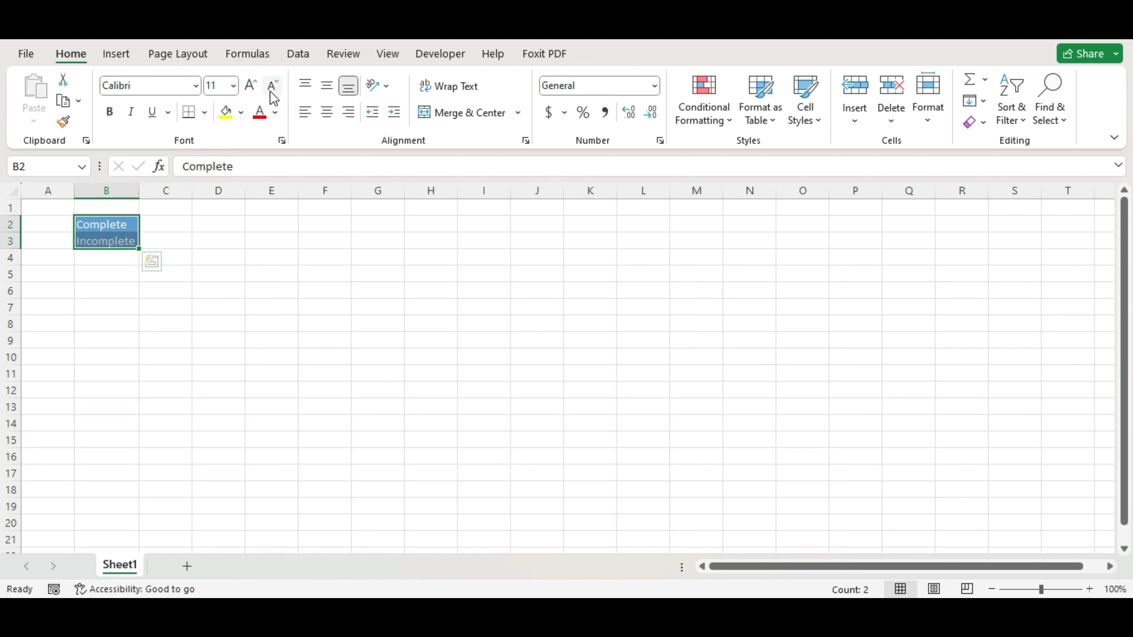
Increase the font size of the labels in B2:B3 to 16 and refit column B's width
click(250, 86)
click(251, 86)
click(251, 86)
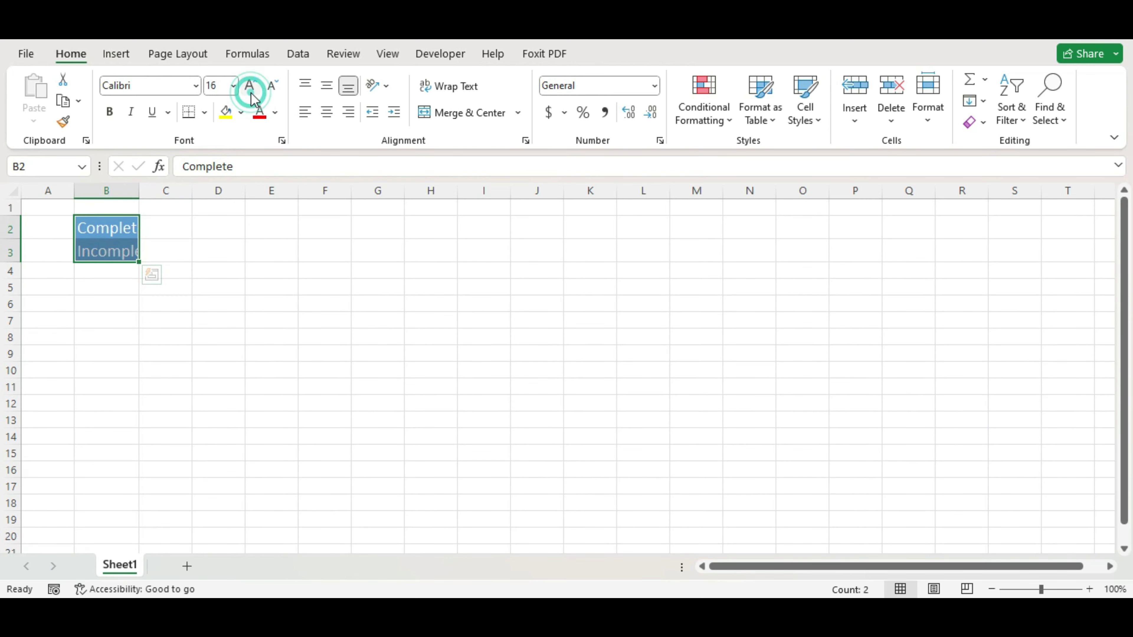
double_click(136, 194)
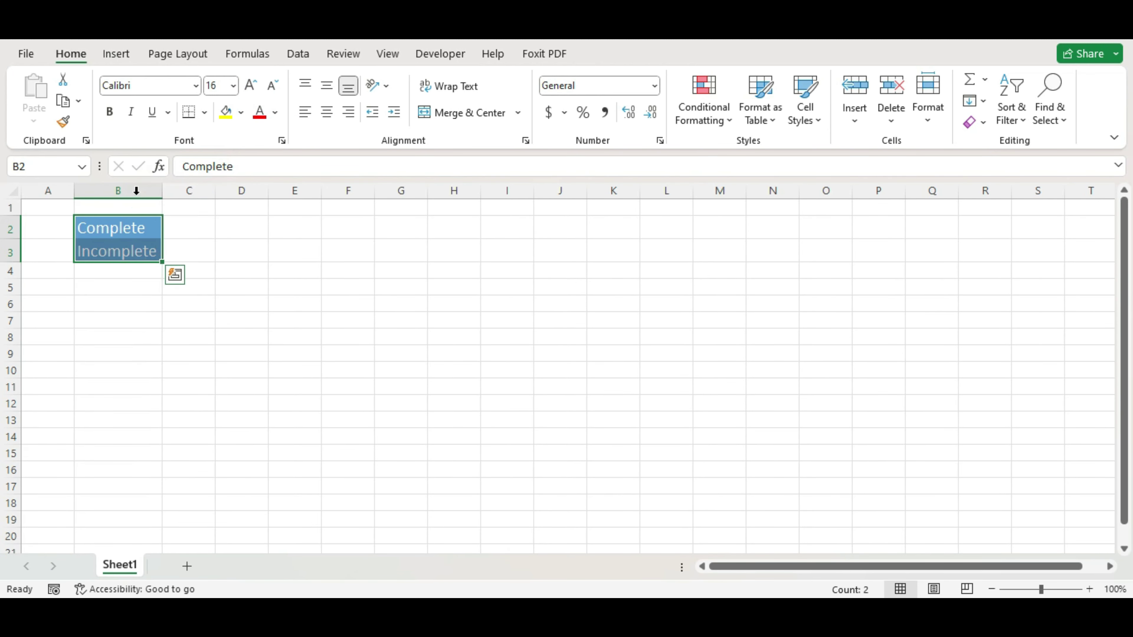
Enter 85 in cell C2 beside the Complete label
click(196, 236)
text(85)
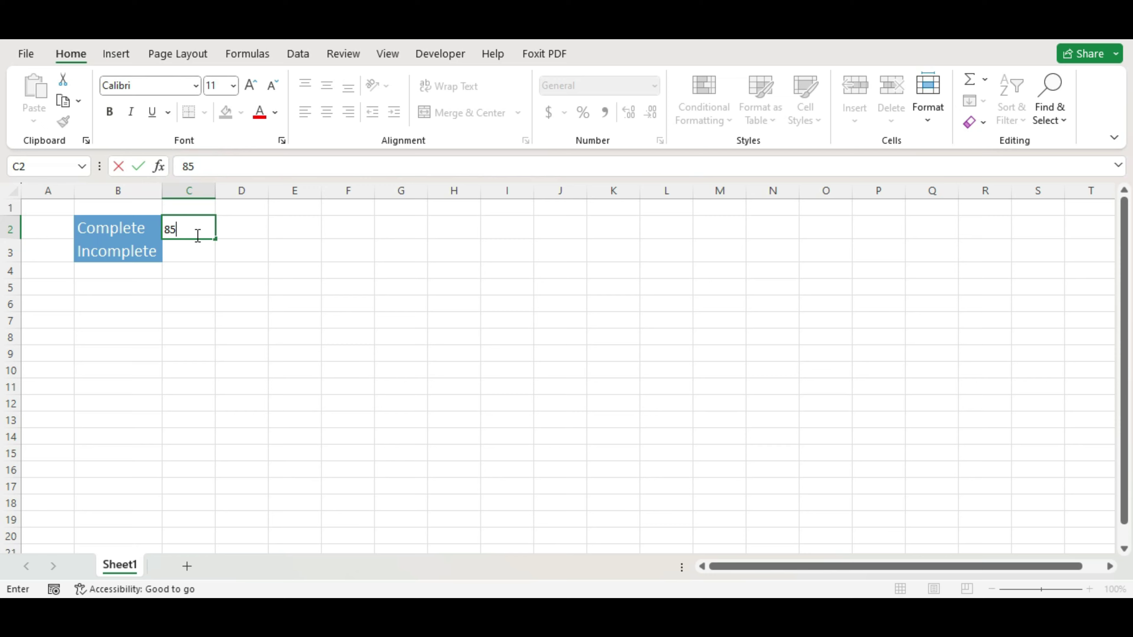
click(319, 272)
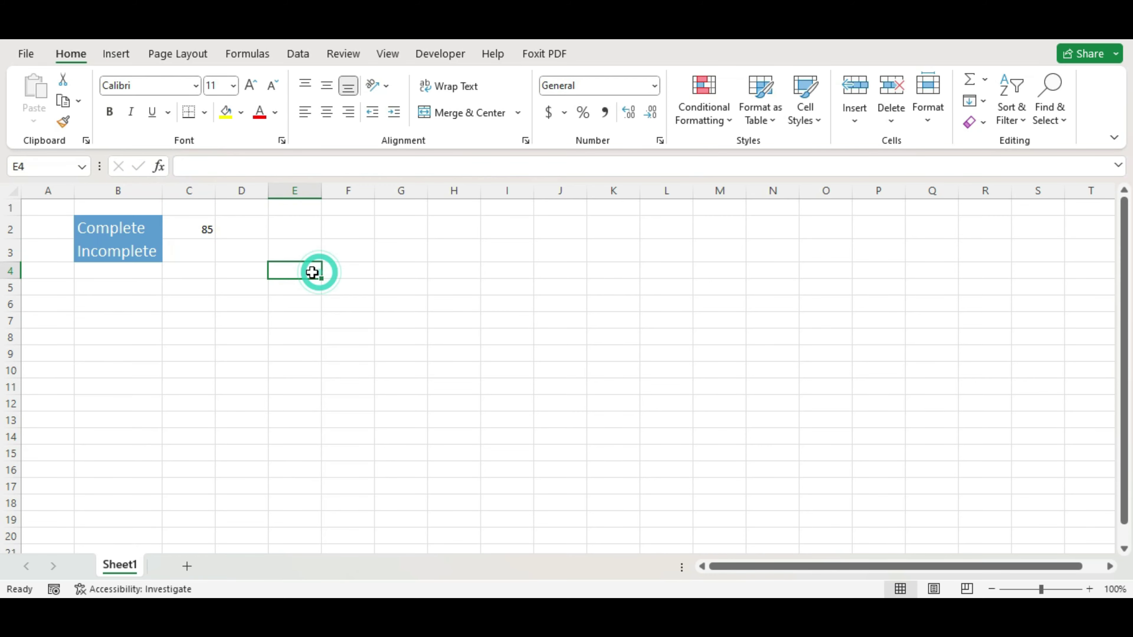
Format cell C2 as Percentage with 0 decimal places
click(204, 232)
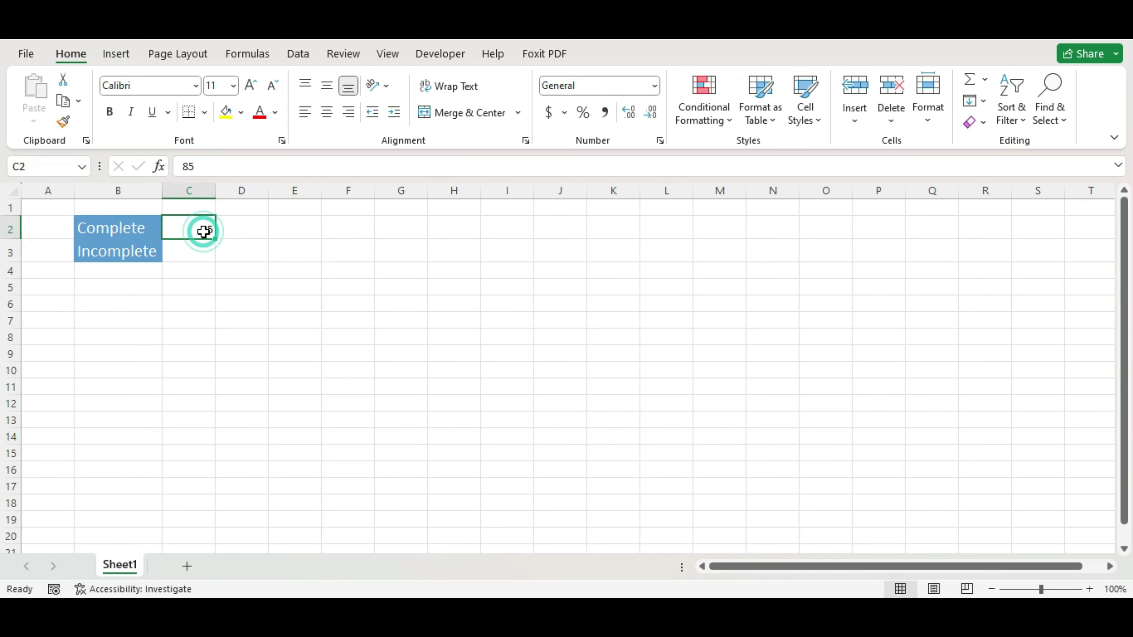
click(583, 112)
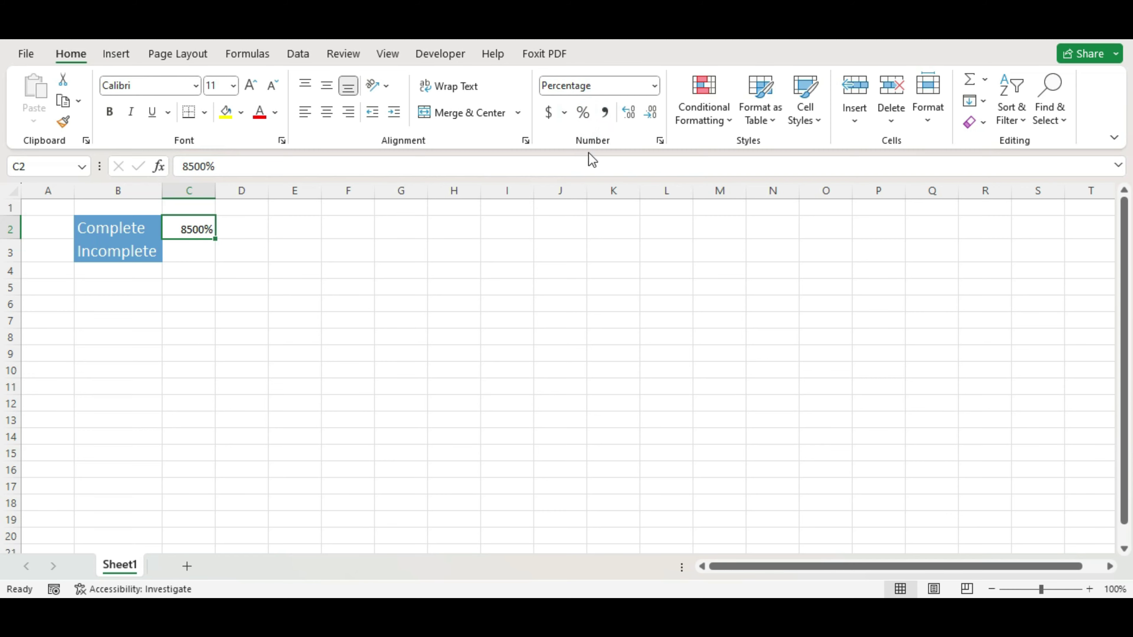
right_click(197, 229)
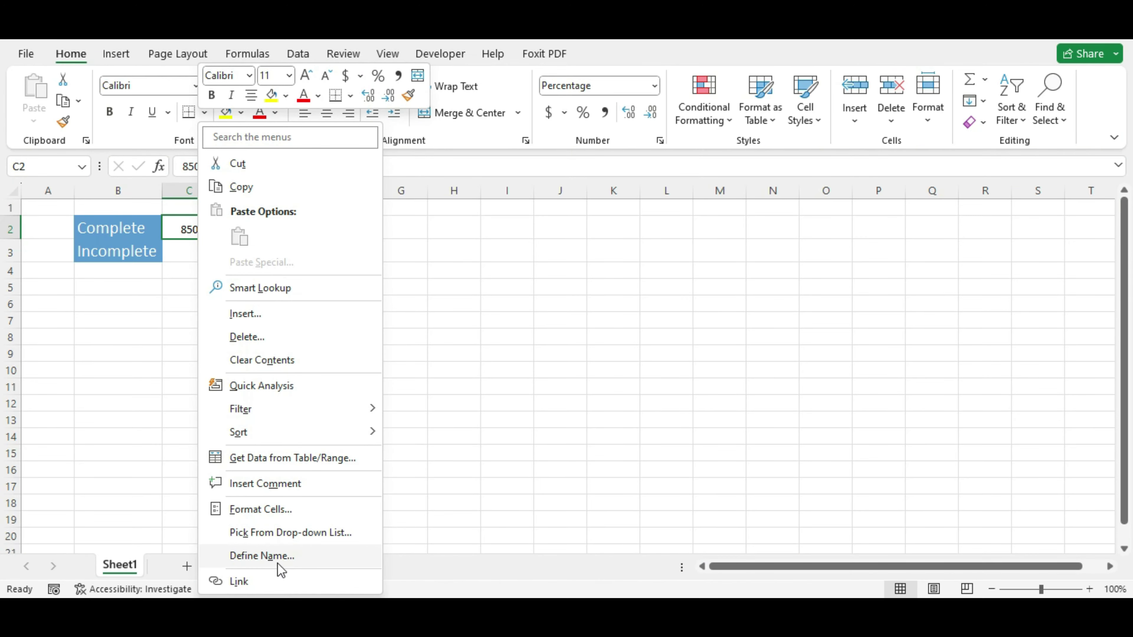
click(277, 509)
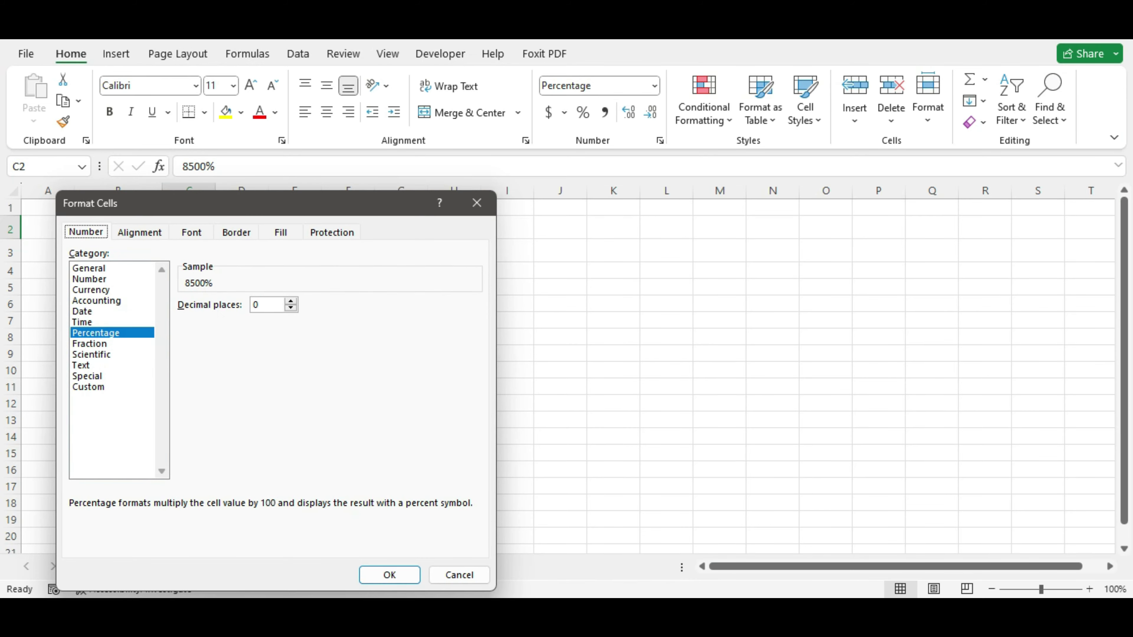
click(380, 574)
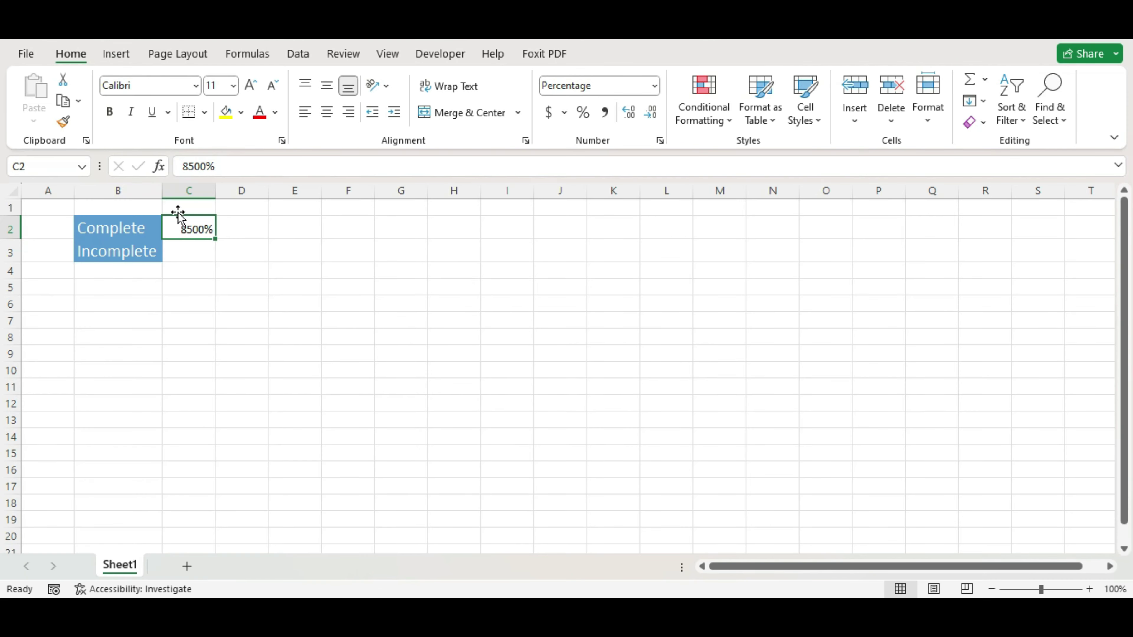
Set the Complete value in cell C2 to 80%
text(8)
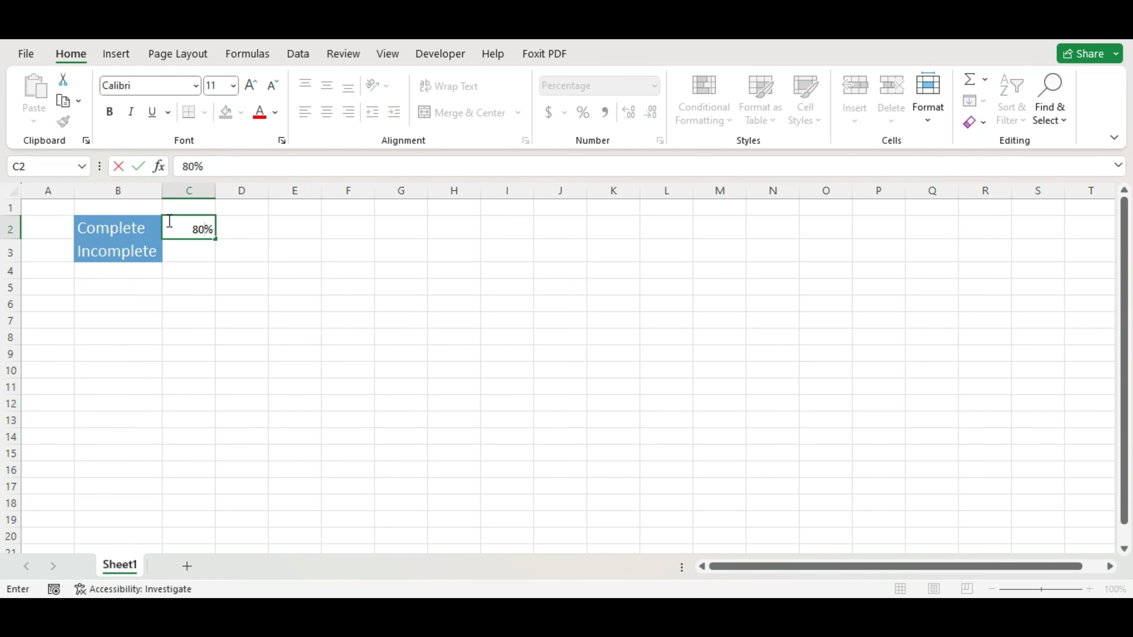
click(317, 324)
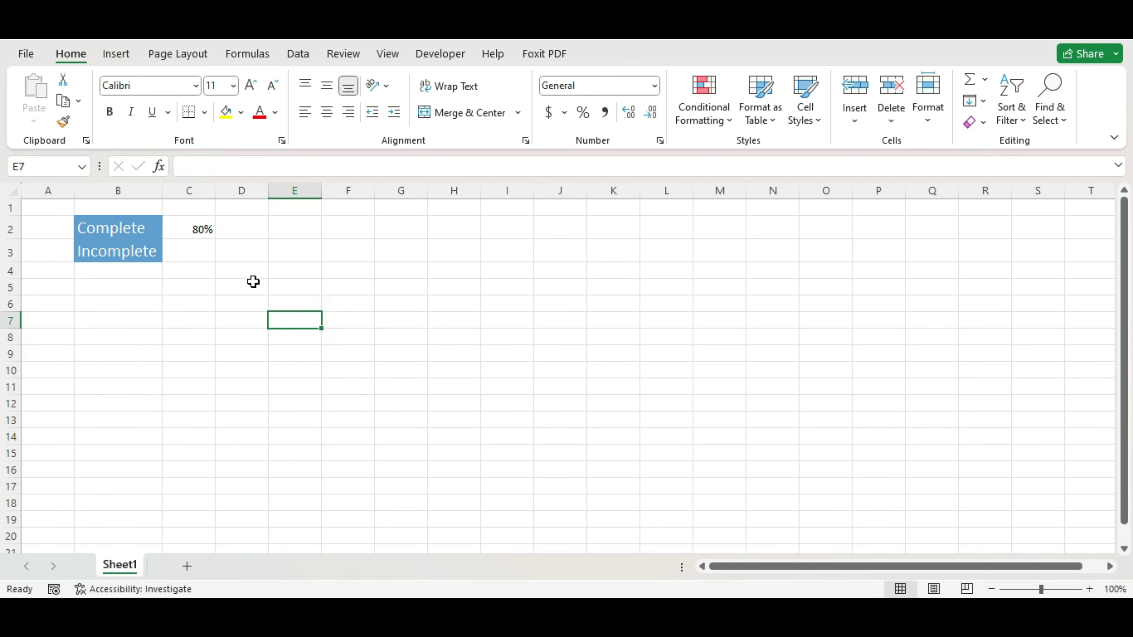
click(200, 232)
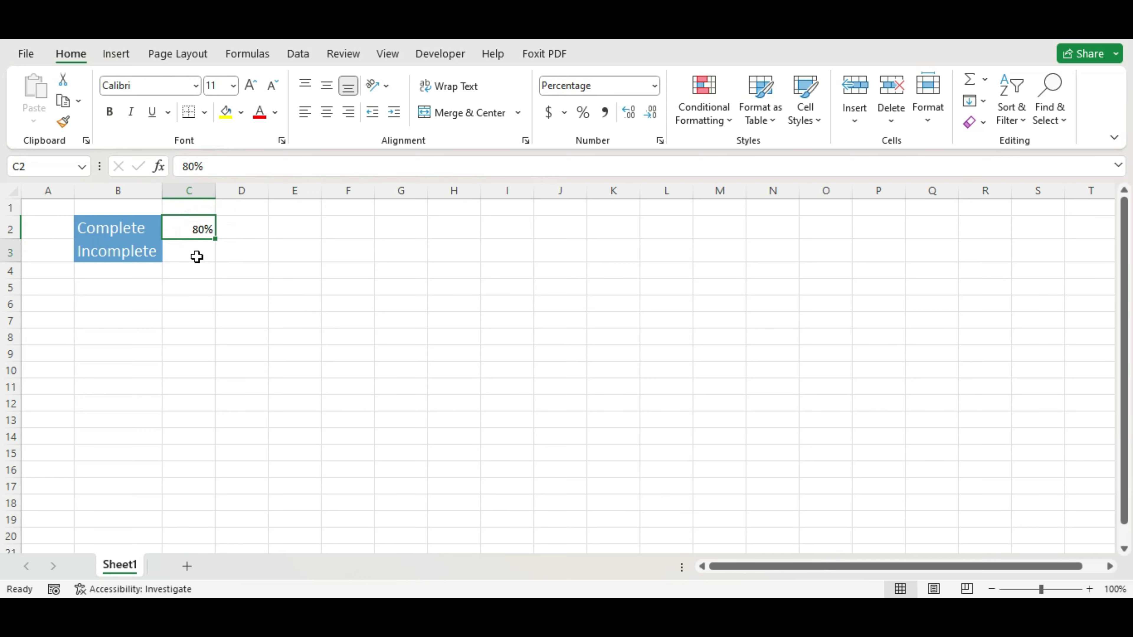
Enter the formula =100%-C2 in cell C3 to calculate the Incomplete share
click(197, 255)
double_click(198, 256)
text(=100%-)
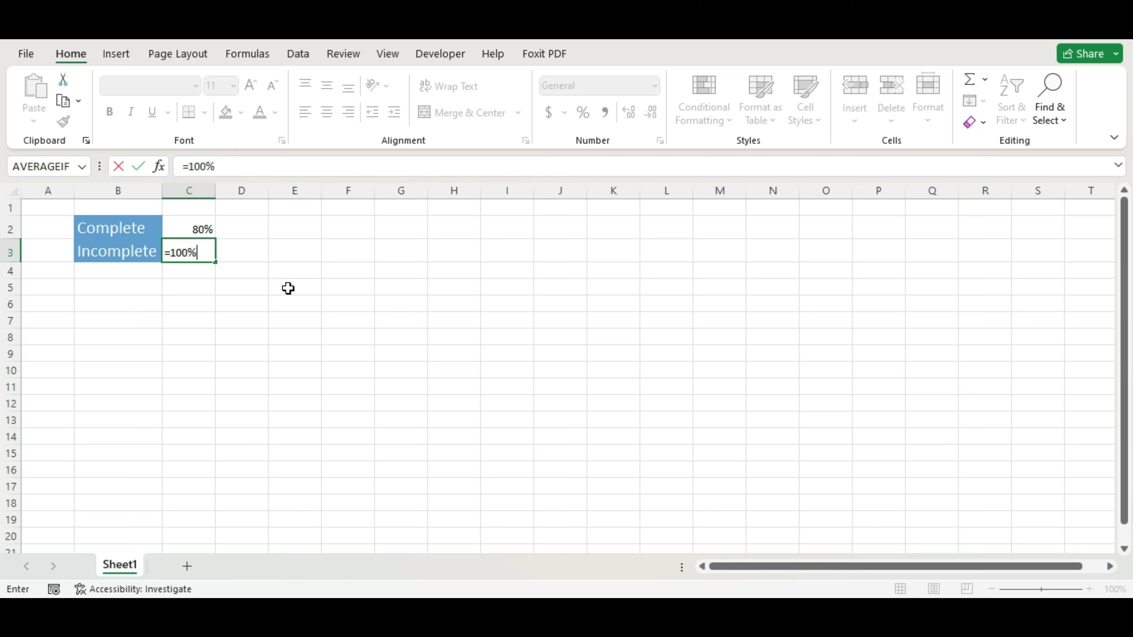
click(199, 231)
key(Return)
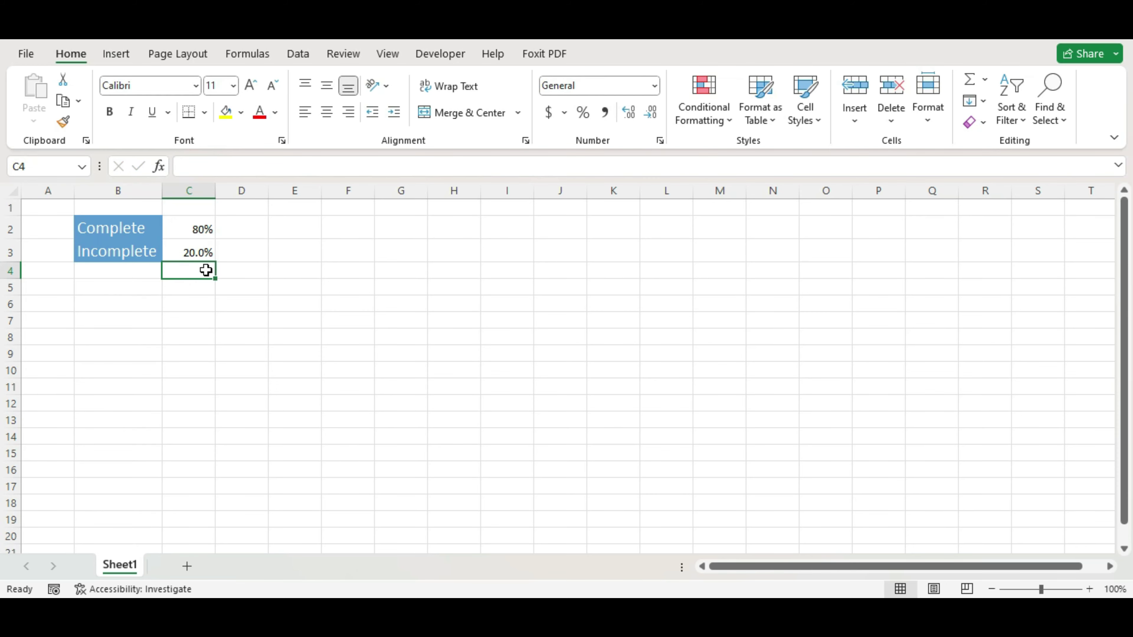
Reduce the Incomplete percentage in C3 to zero decimal places
click(197, 252)
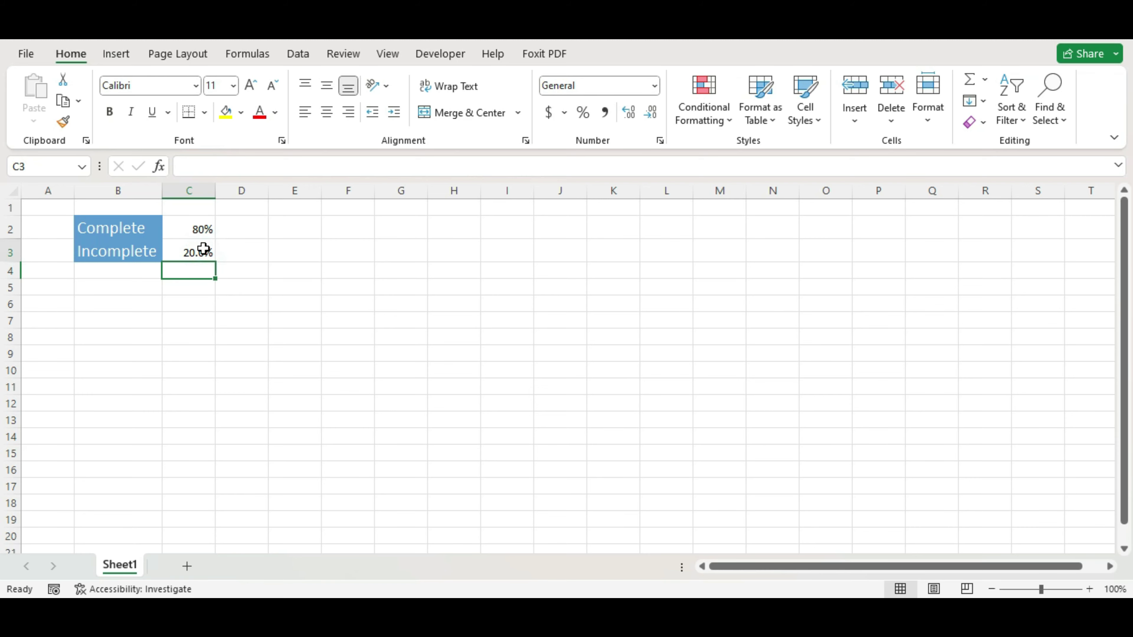
click(633, 117)
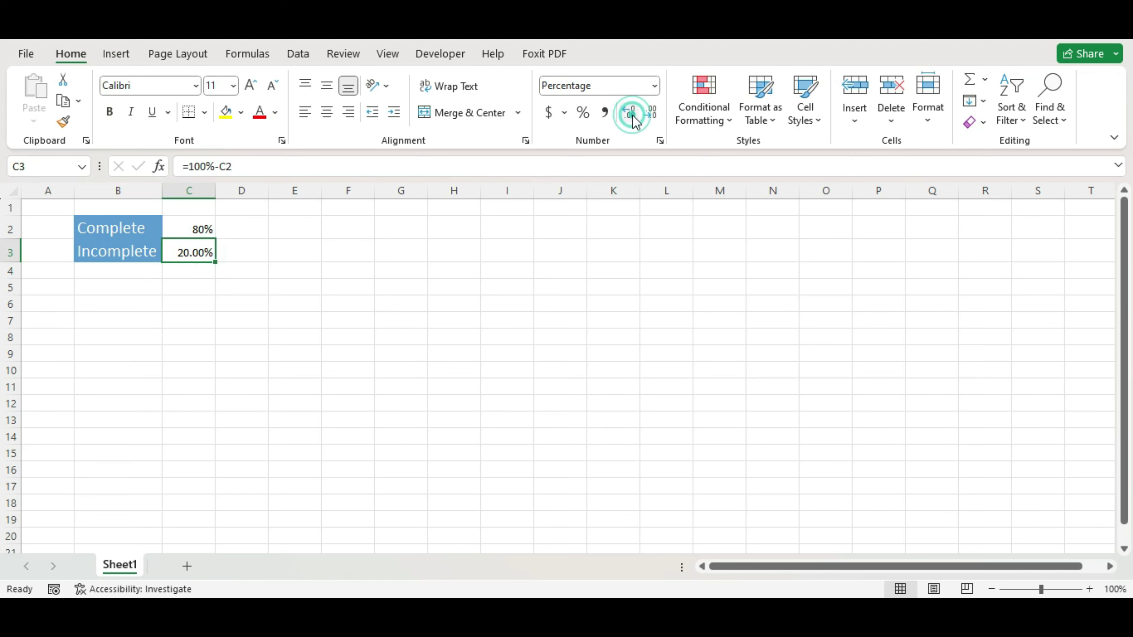
click(648, 115)
click(649, 116)
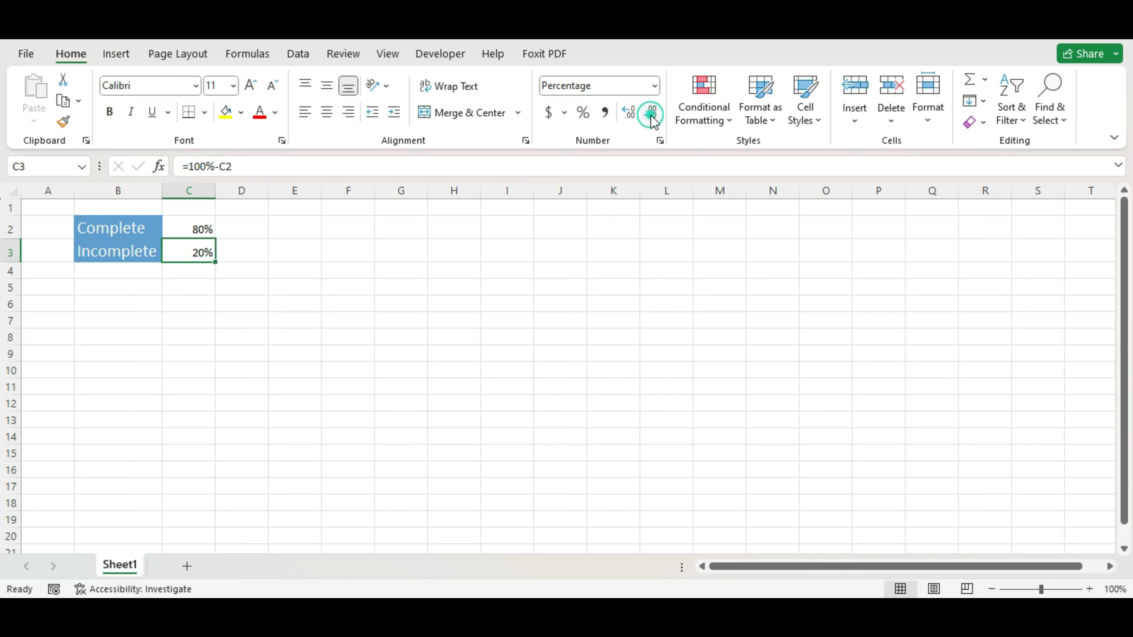
click(492, 308)
Apply the Input cell style to the percentages in C2:C3
click(191, 229)
drag(190, 230, 192, 257)
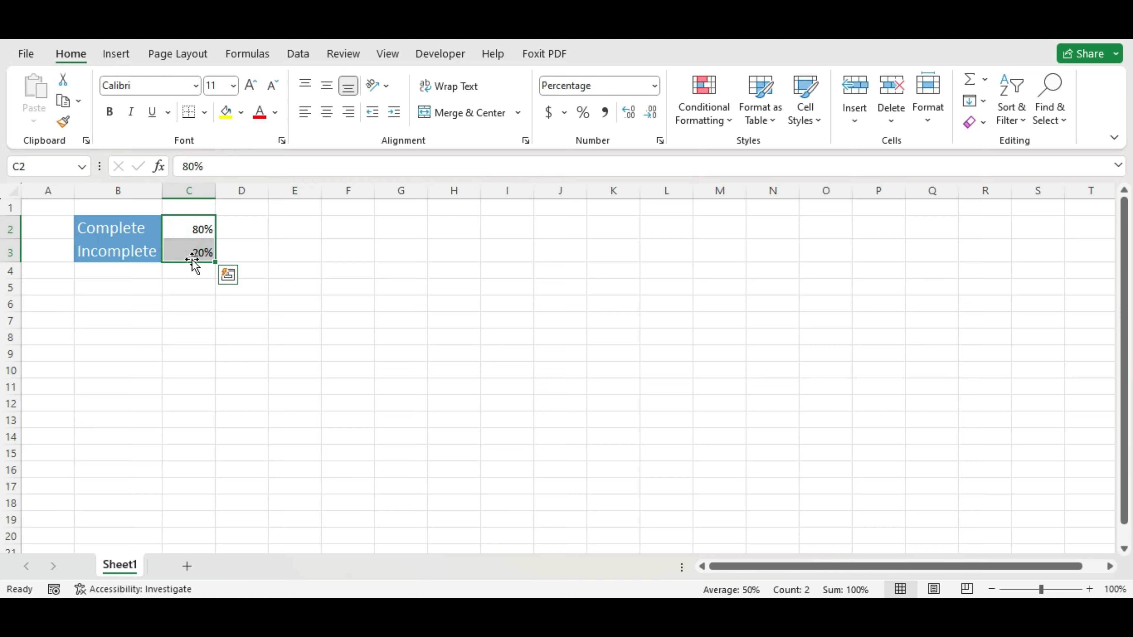
click(809, 118)
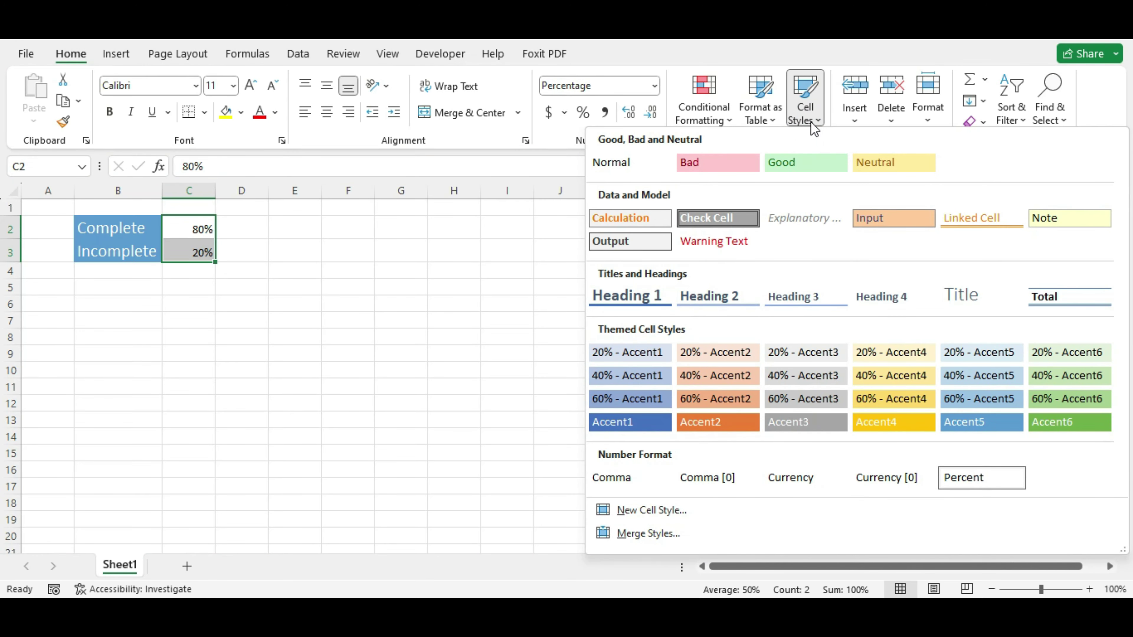
click(874, 219)
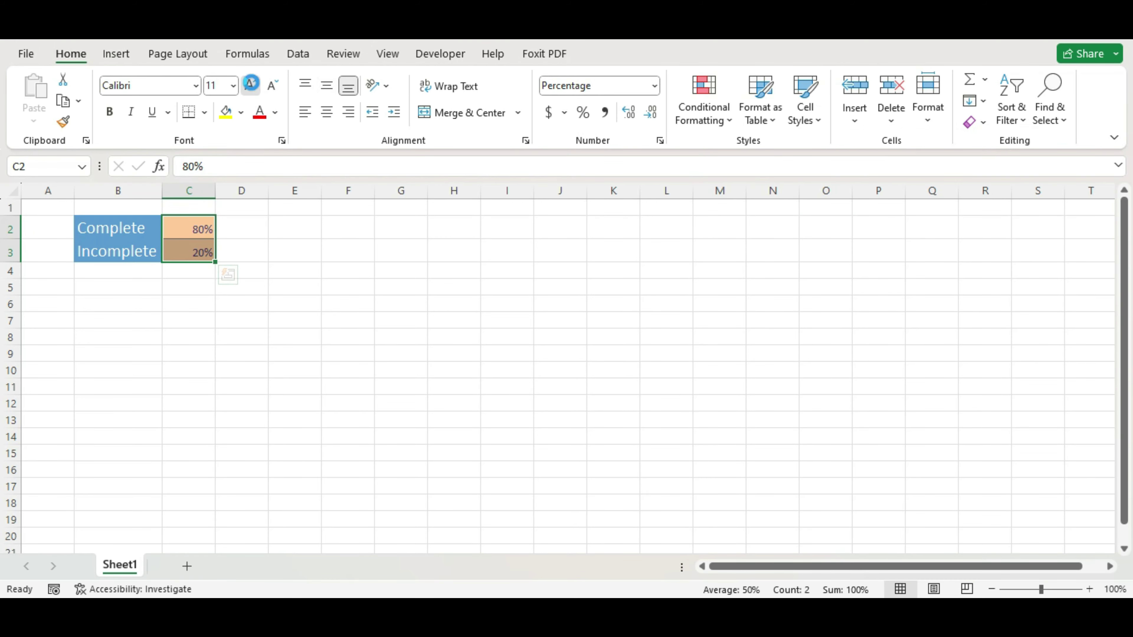
Increase the font size of the percentages in C2:C3 to 16
click(251, 85)
click(251, 85)
click(251, 84)
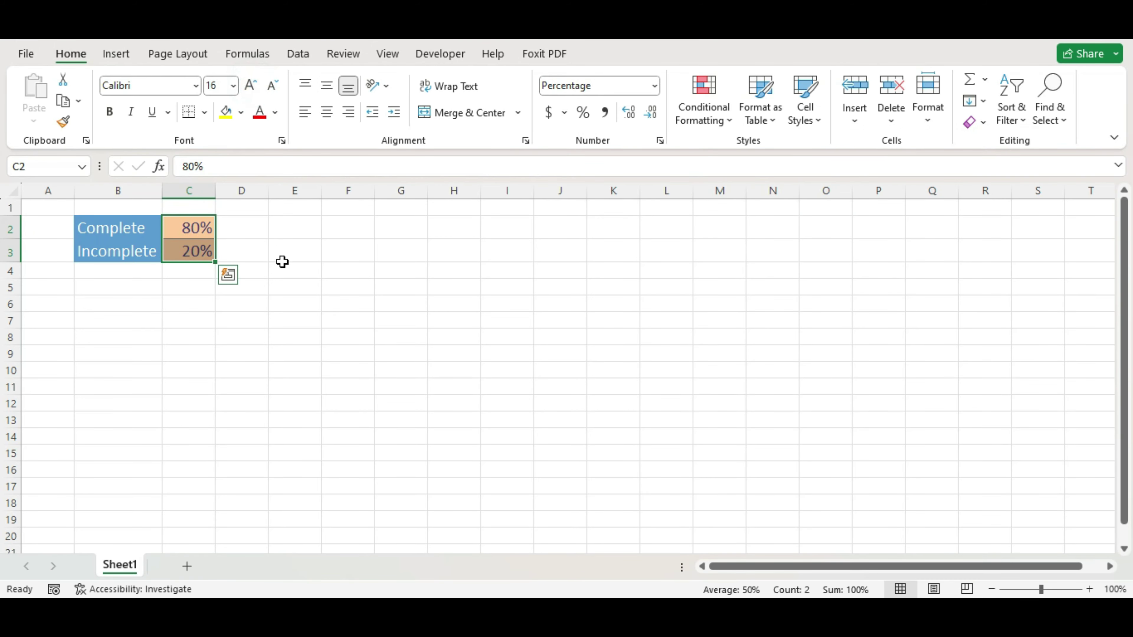
Hide the gridlines on Sheet1
click(274, 331)
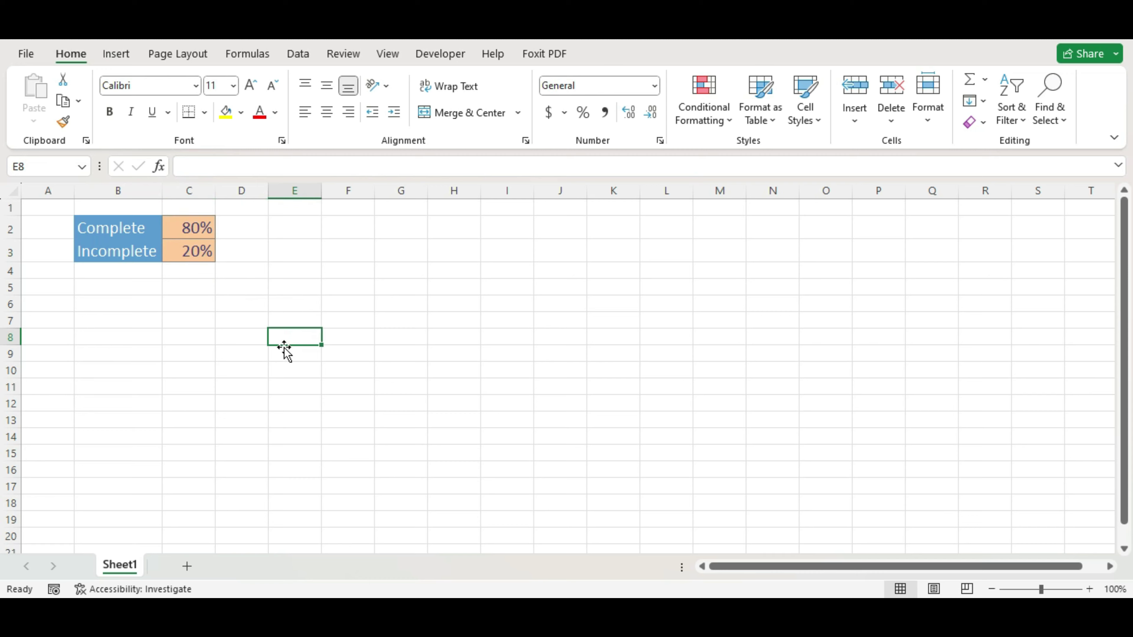
click(386, 54)
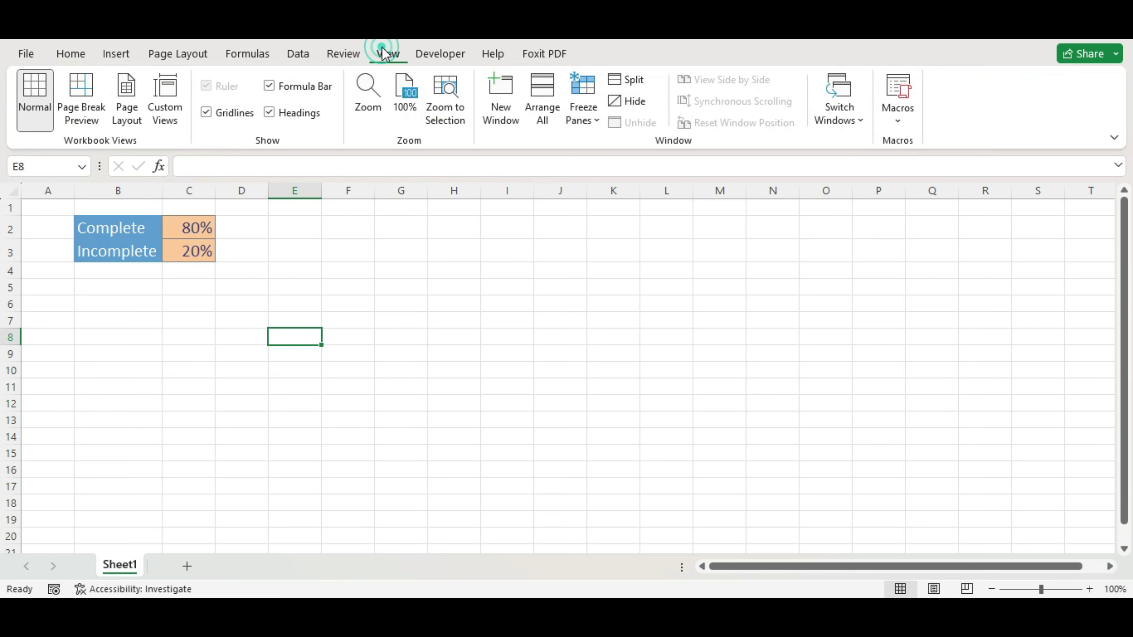
click(206, 117)
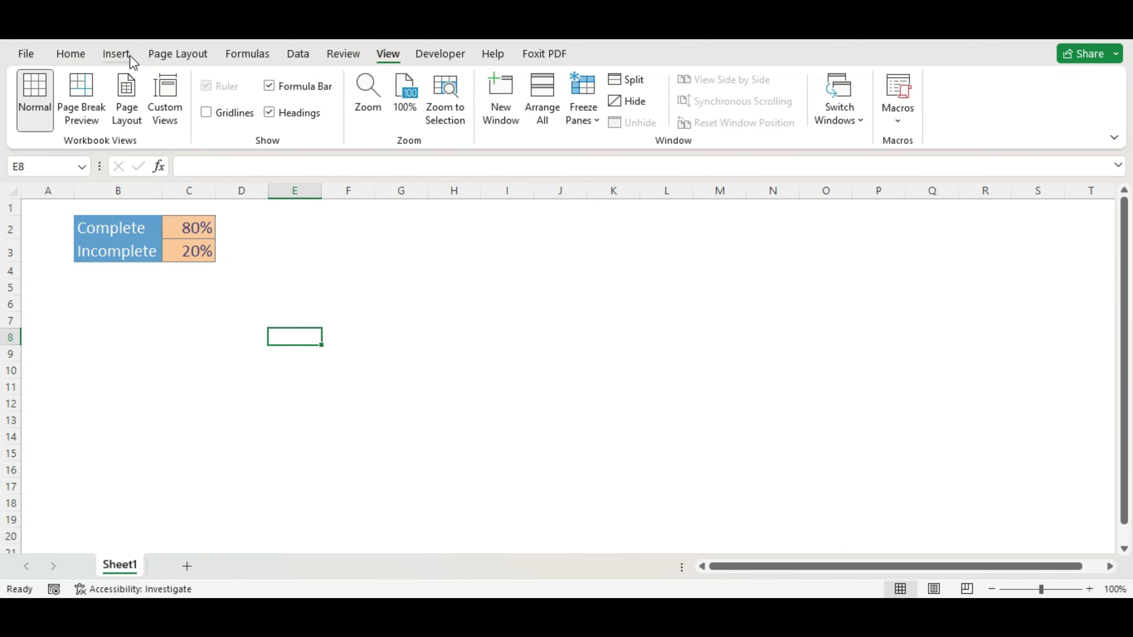
Insert a doughnut chart based on the percentages in C2:C3
drag(185, 219, 184, 254)
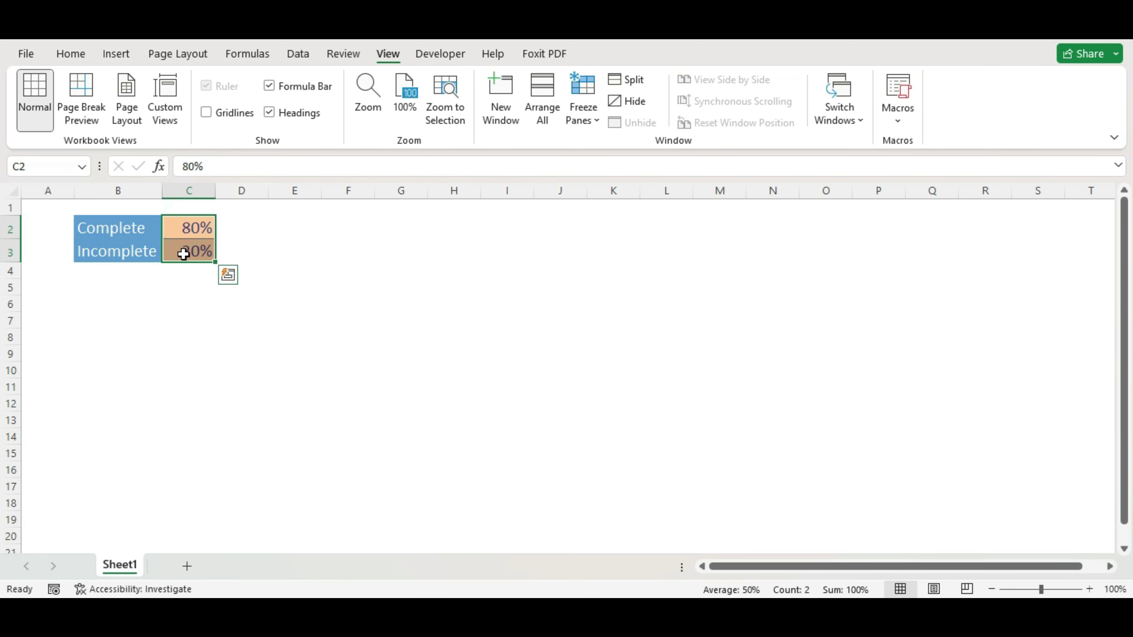
click(117, 56)
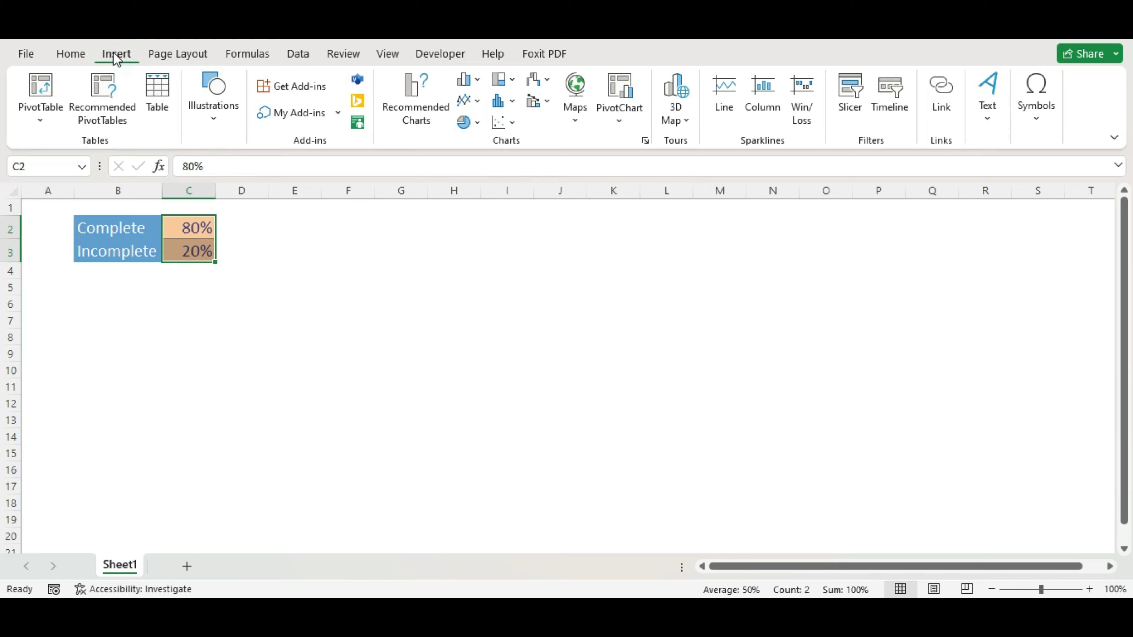
click(479, 127)
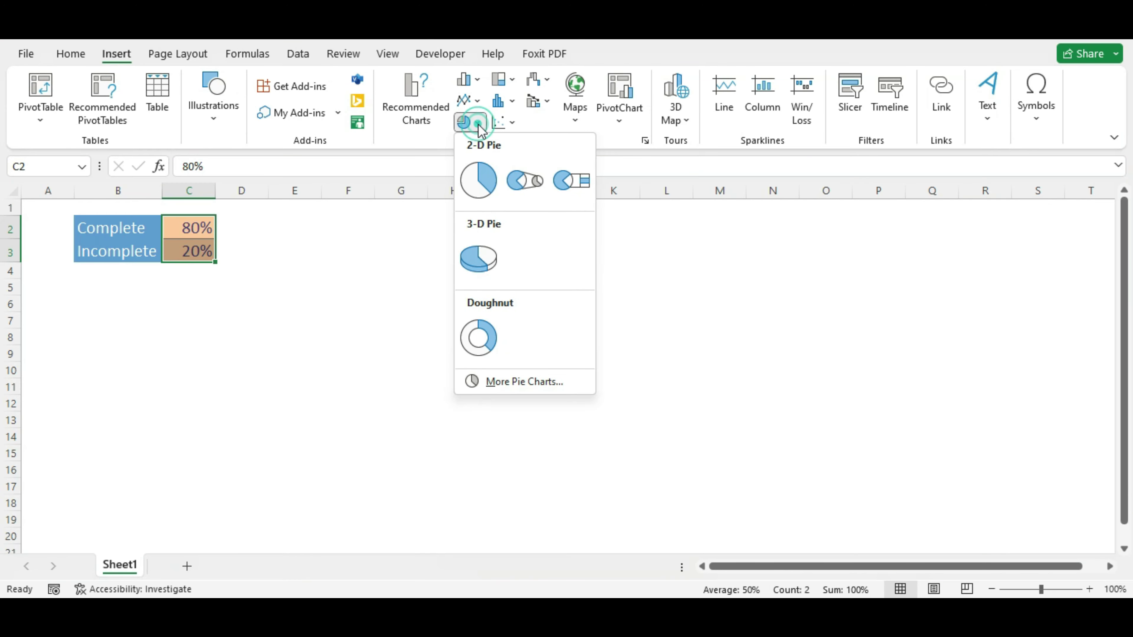
click(479, 351)
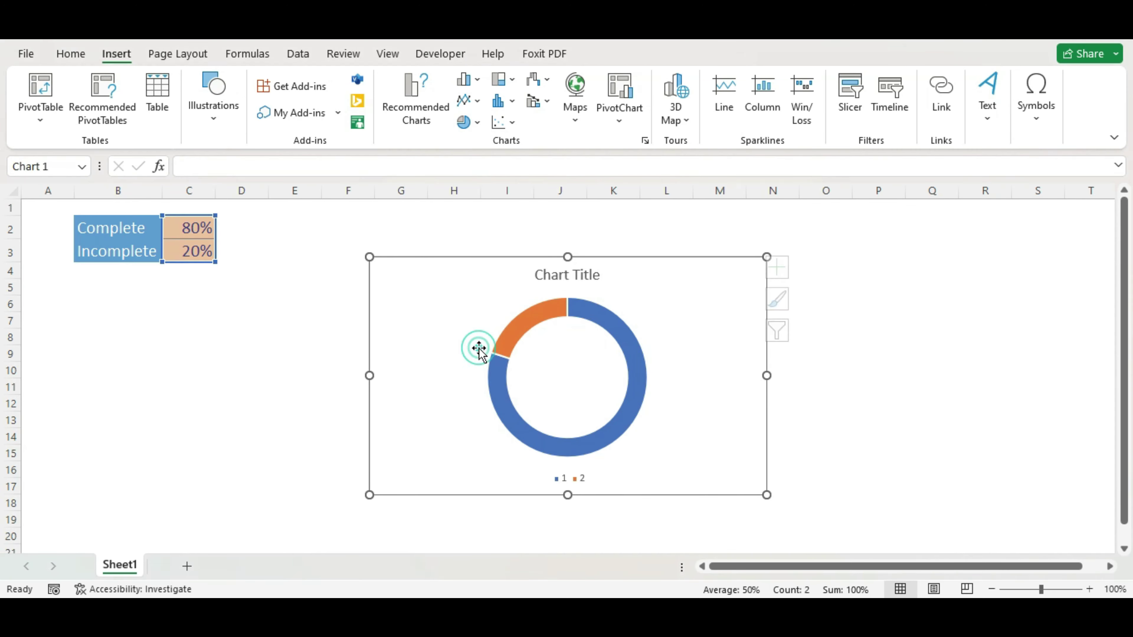
Delete the title and the legend from the doughnut chart
click(588, 275)
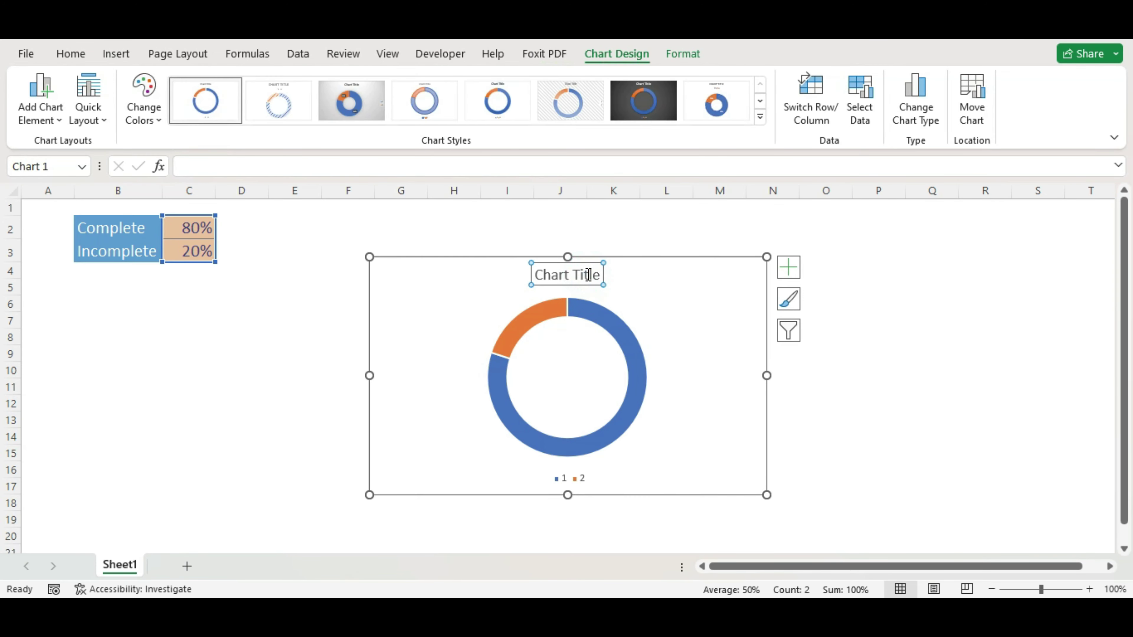
click(589, 286)
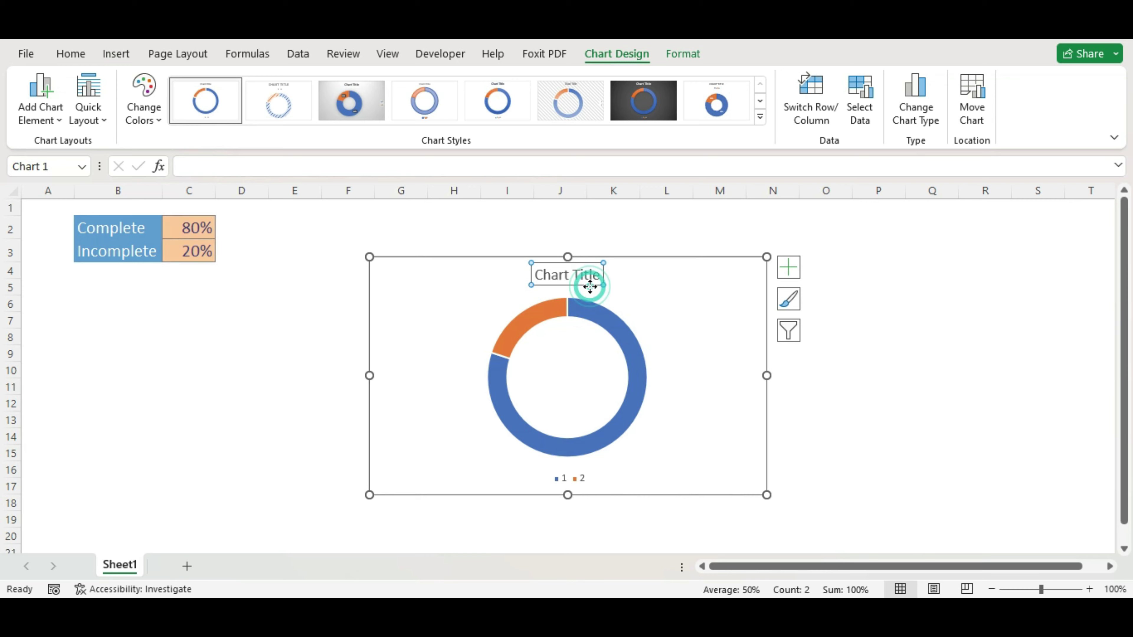
key(Delete)
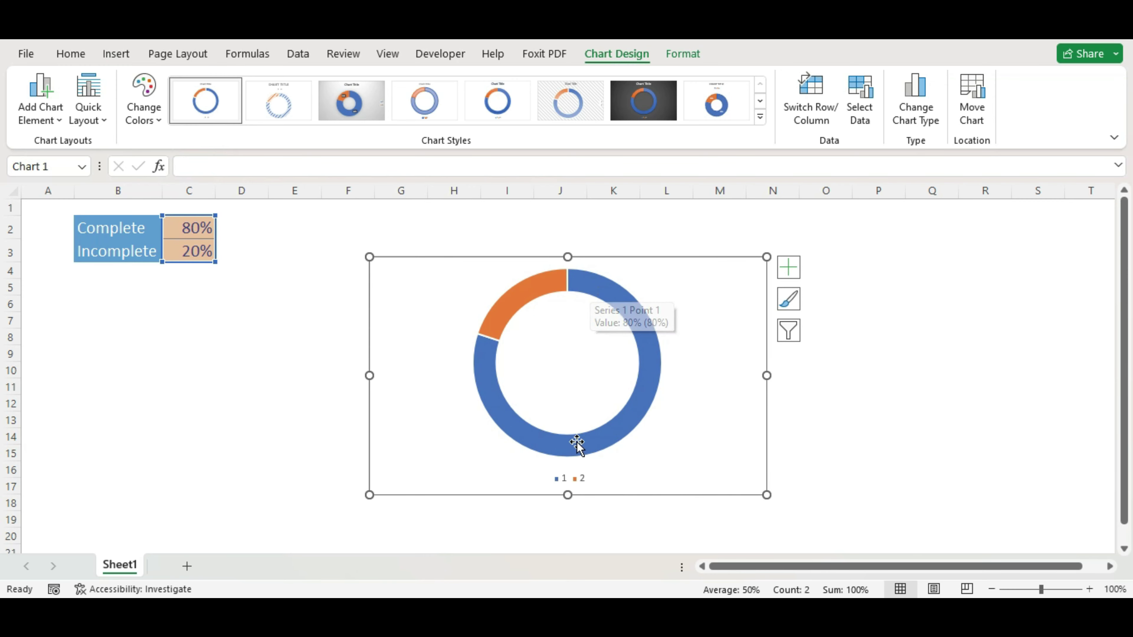
click(581, 479)
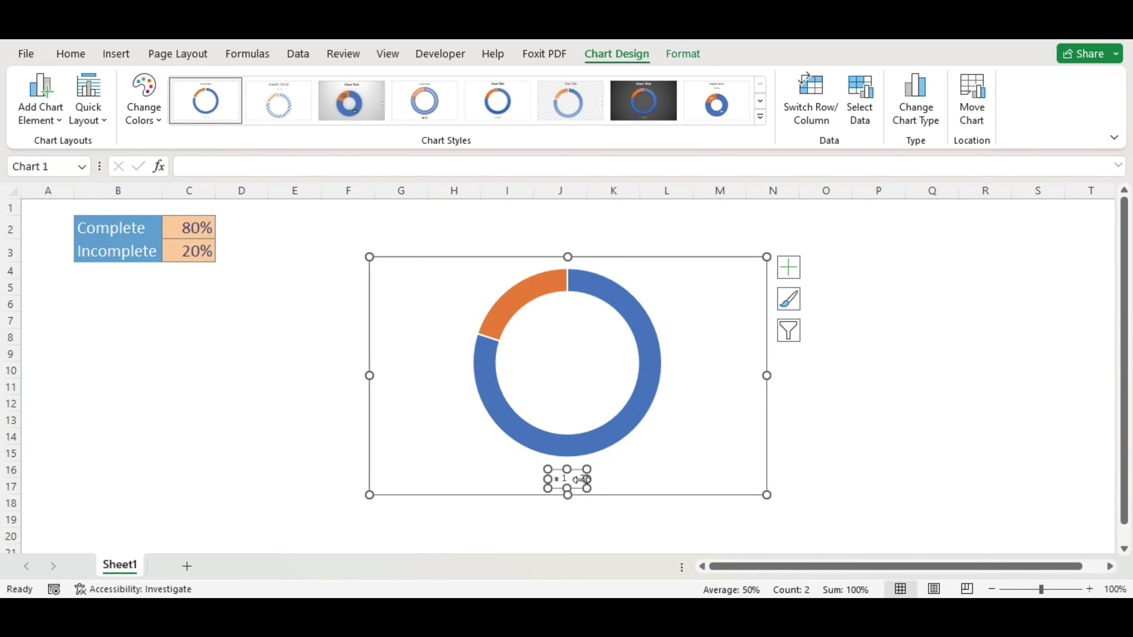
key(Delete)
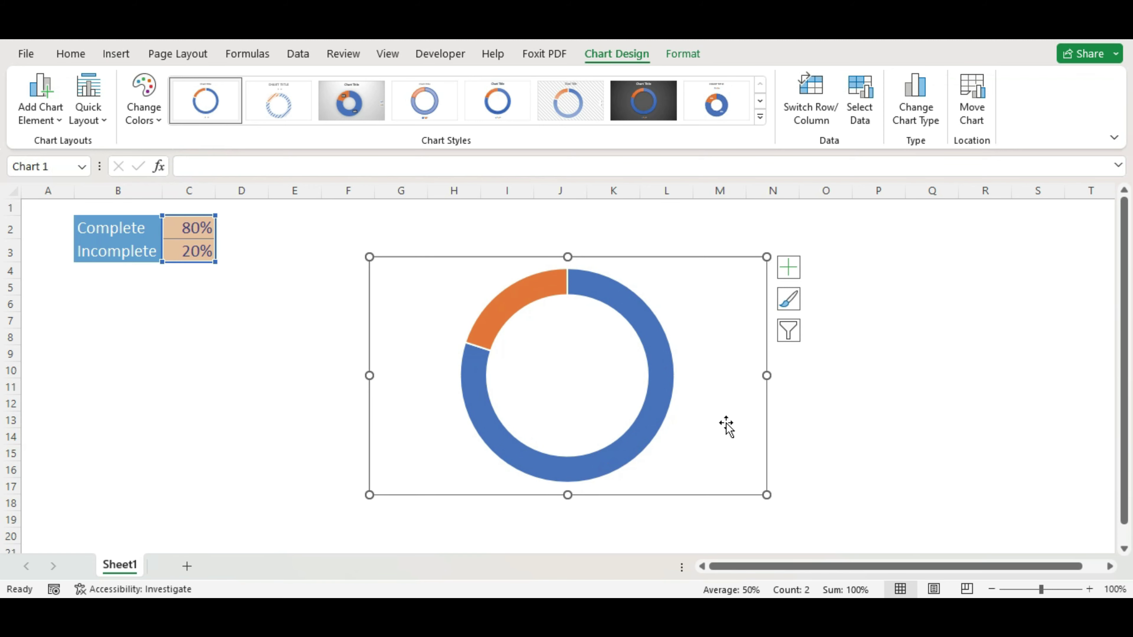
Fill only the Incomplete segment of the doughnut with gray
click(512, 304)
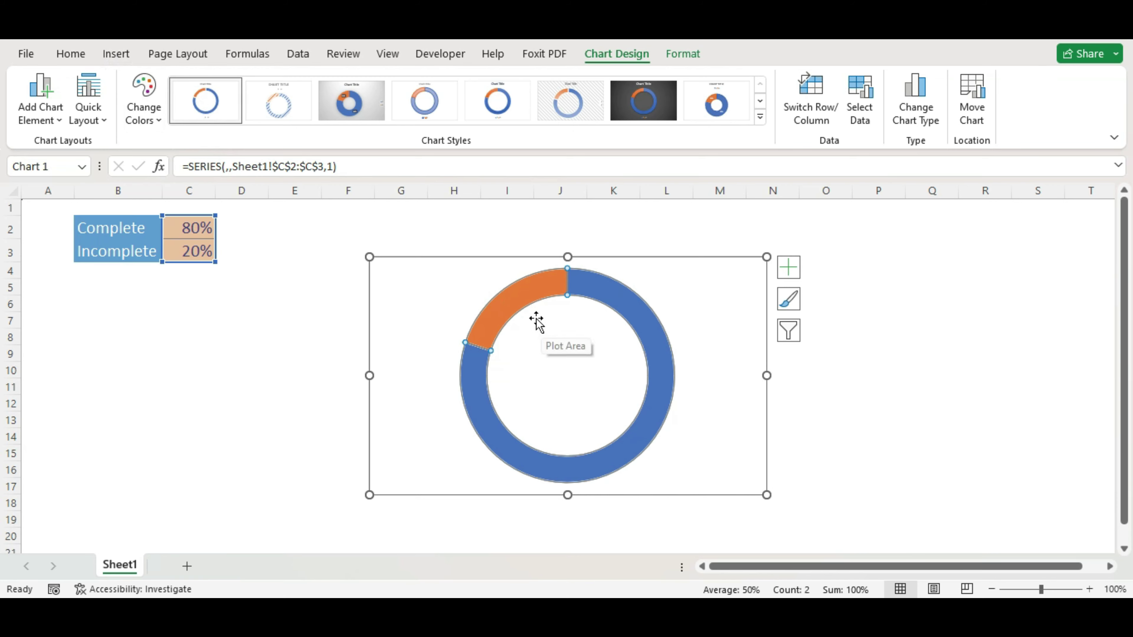
click(683, 54)
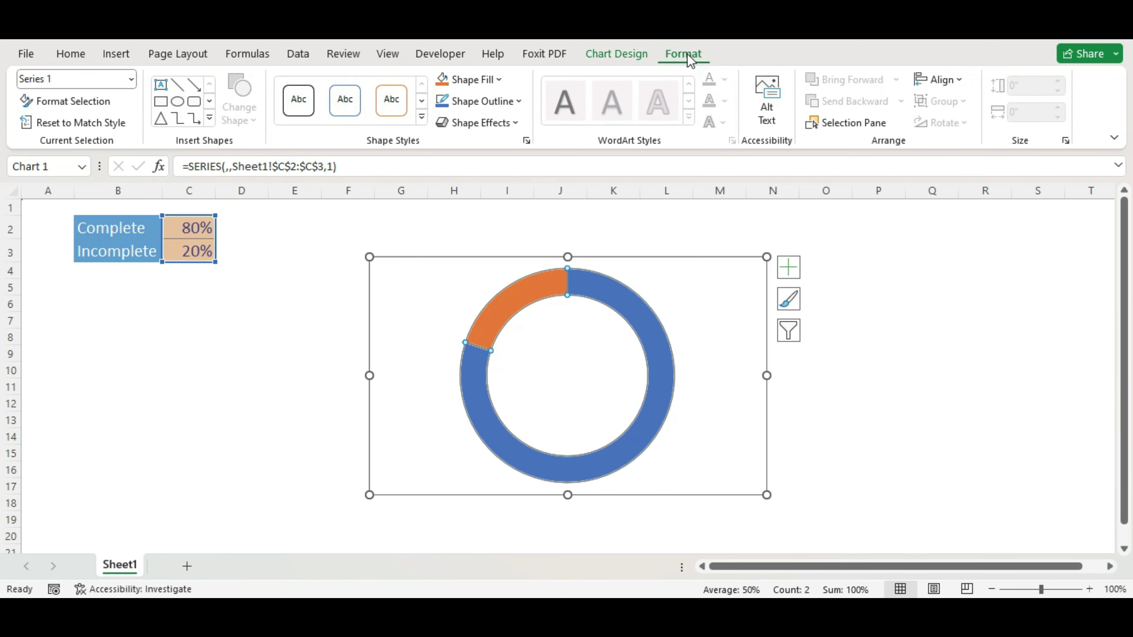
click(504, 81)
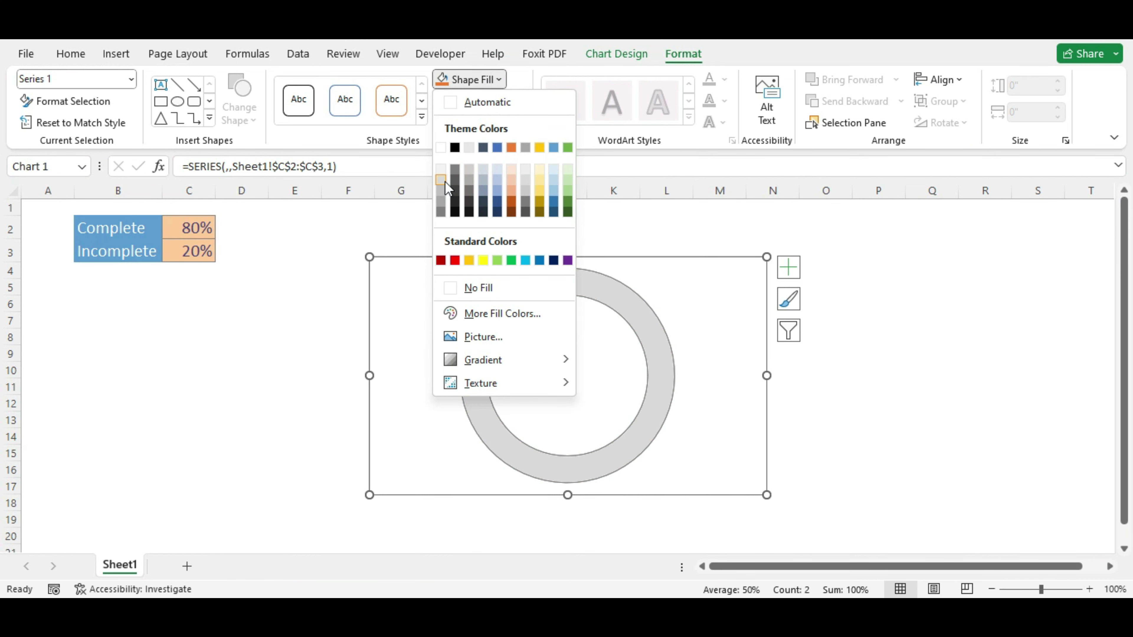
click(689, 306)
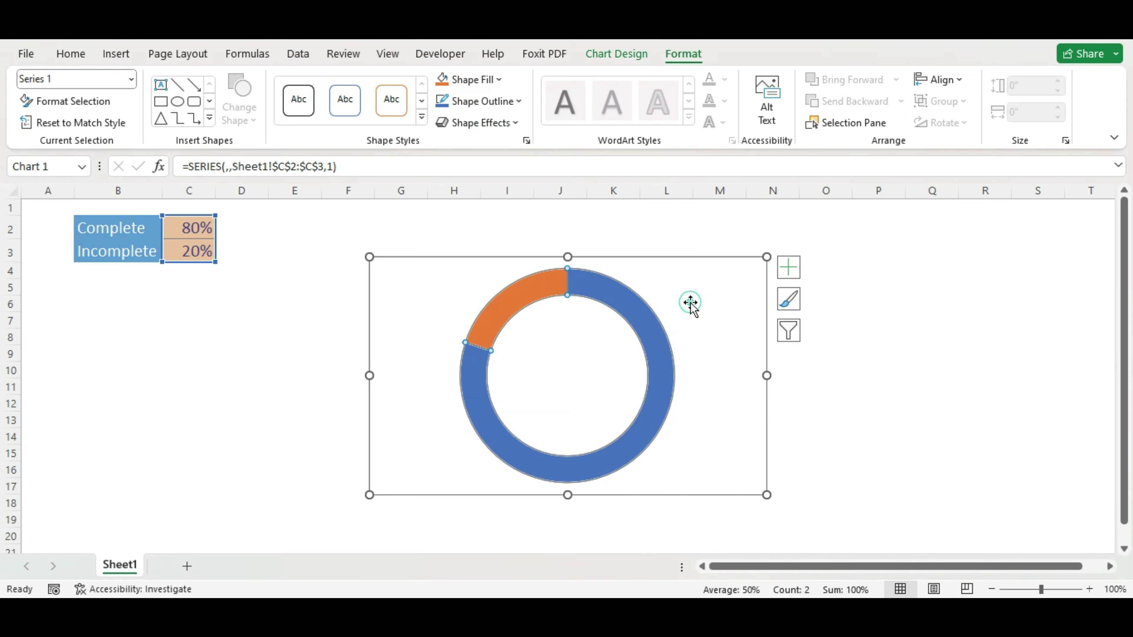
click(525, 292)
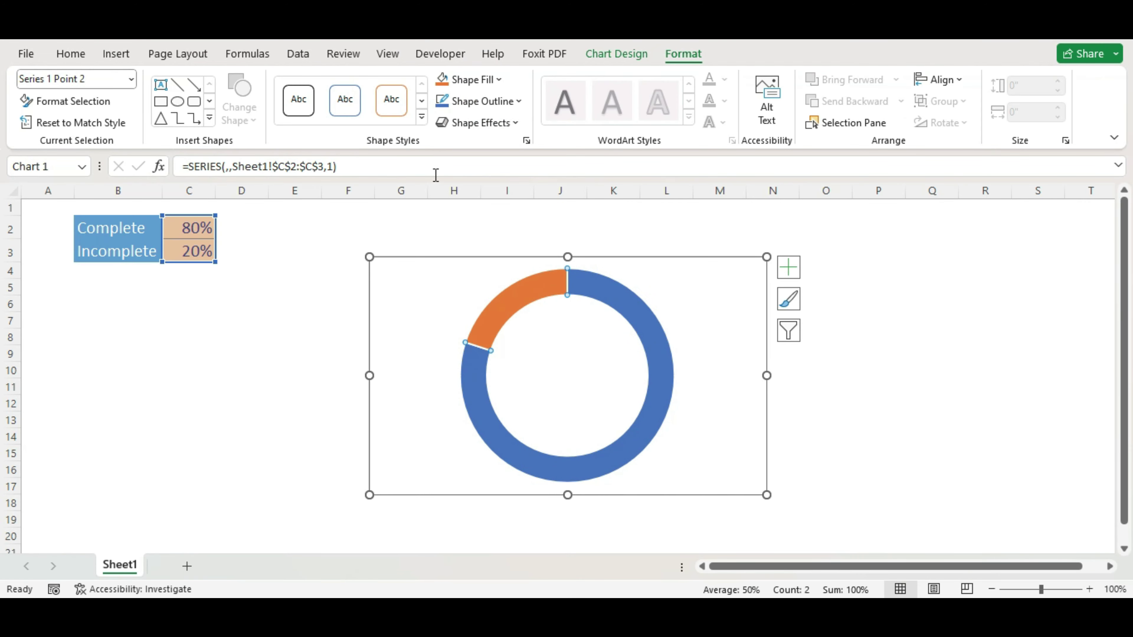
click(498, 80)
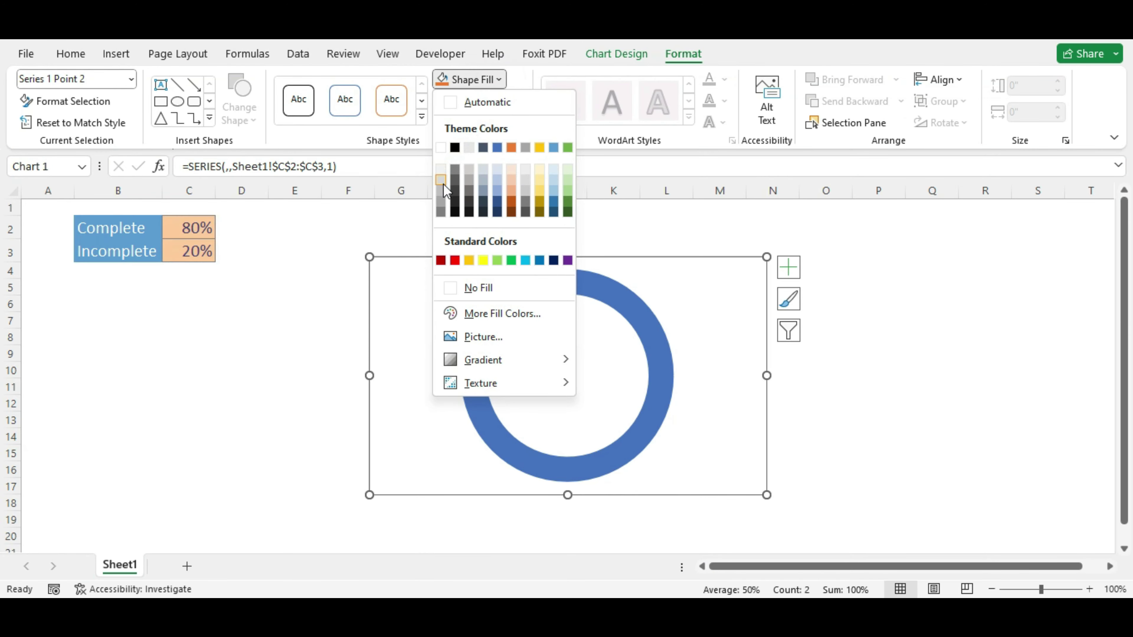
click(444, 184)
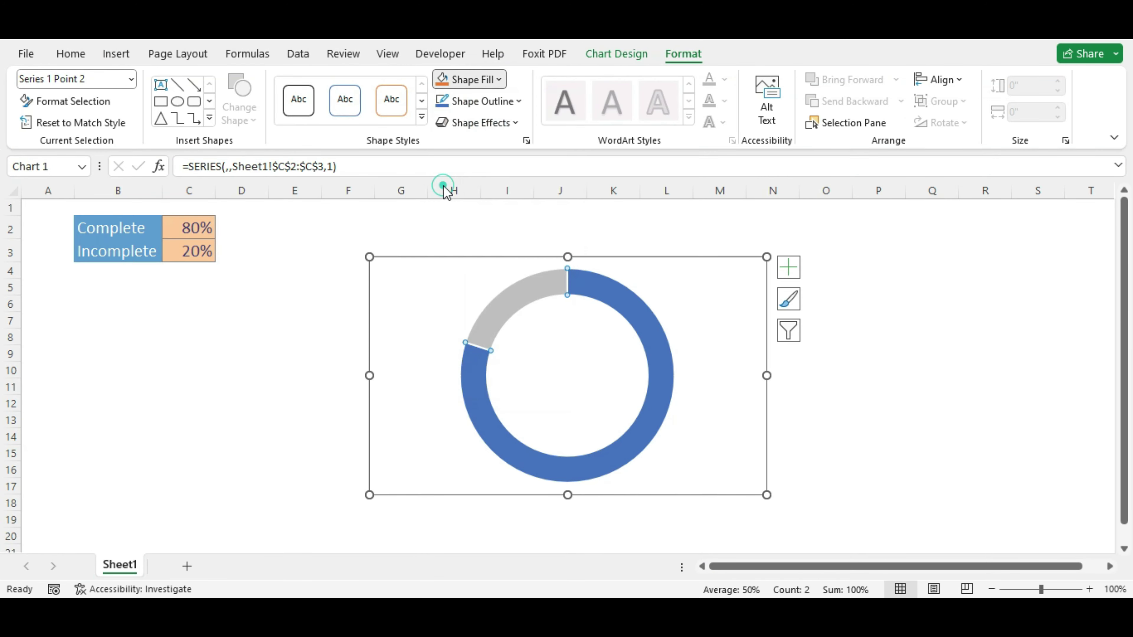
Fill the Complete segment of the doughnut with Green, Accent 6, Darker 25%
click(630, 304)
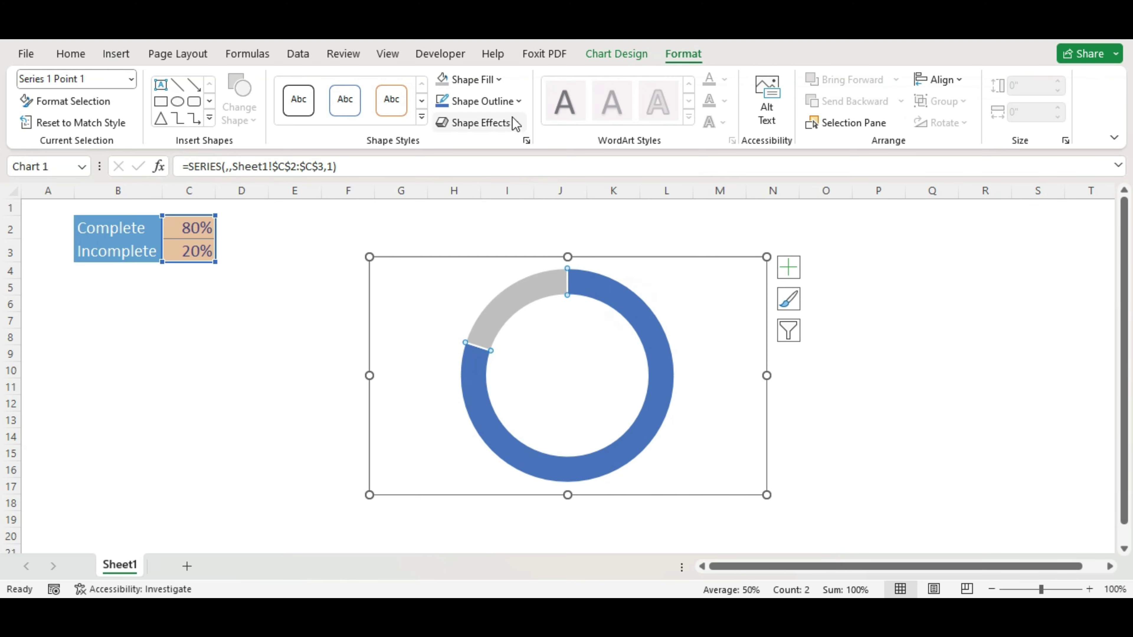
click(499, 80)
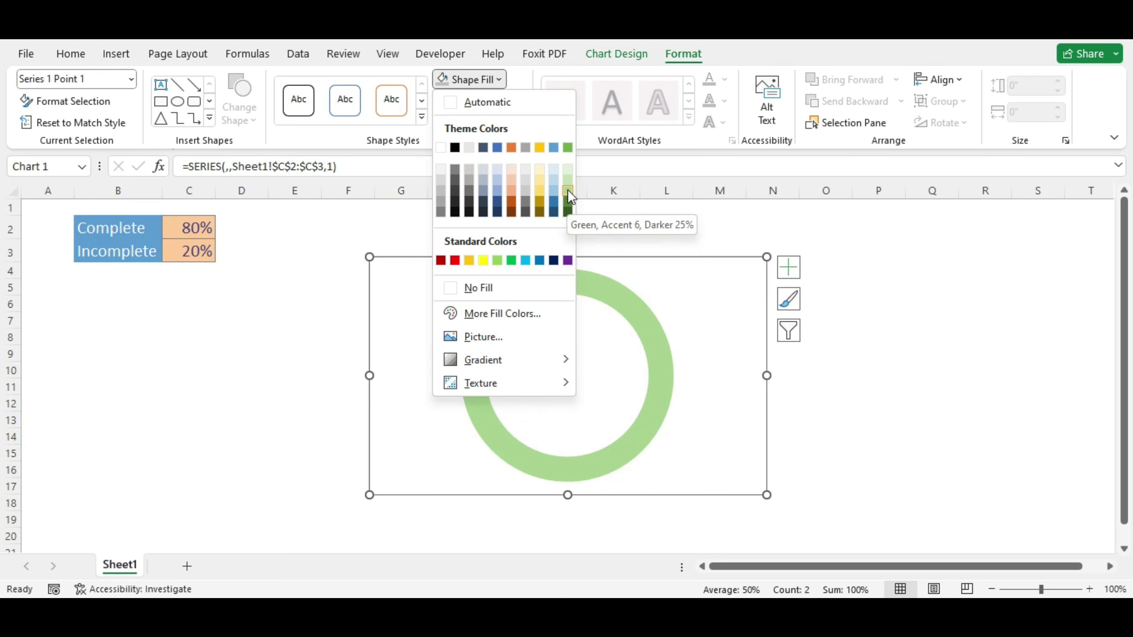
click(567, 206)
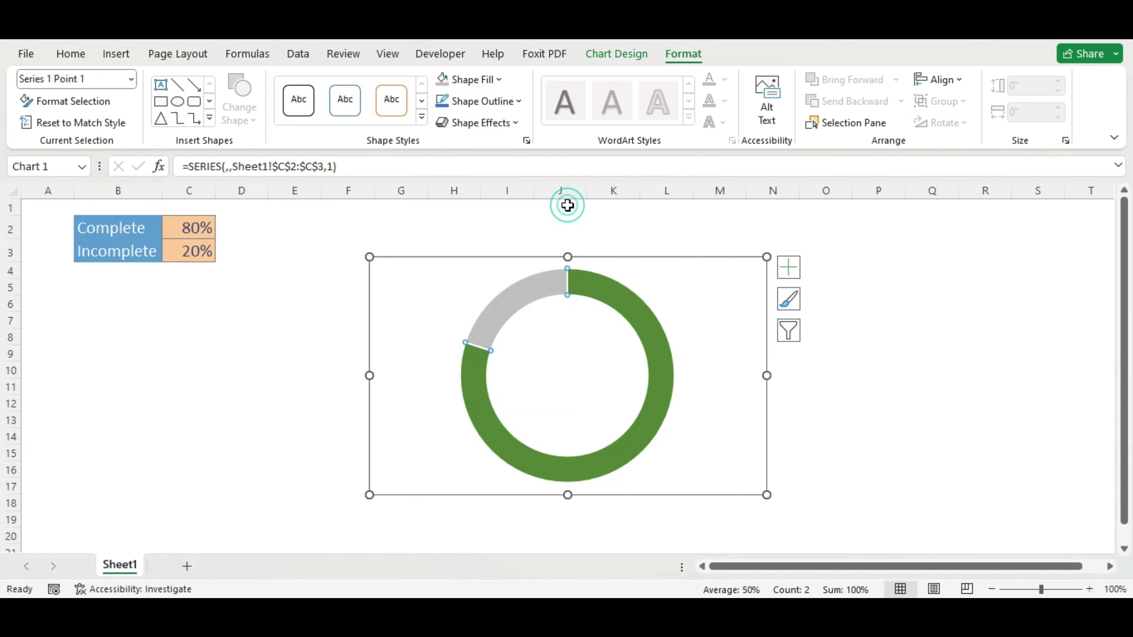
click(694, 315)
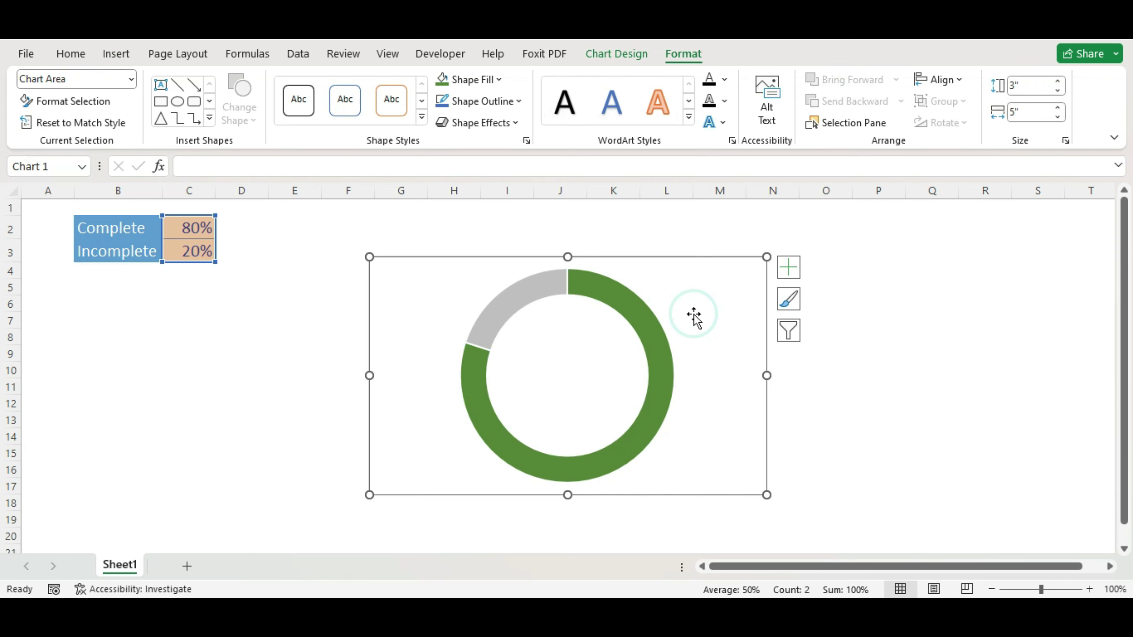
Insert a text box inside the doughnut's hole, with the chart still selected
click(117, 54)
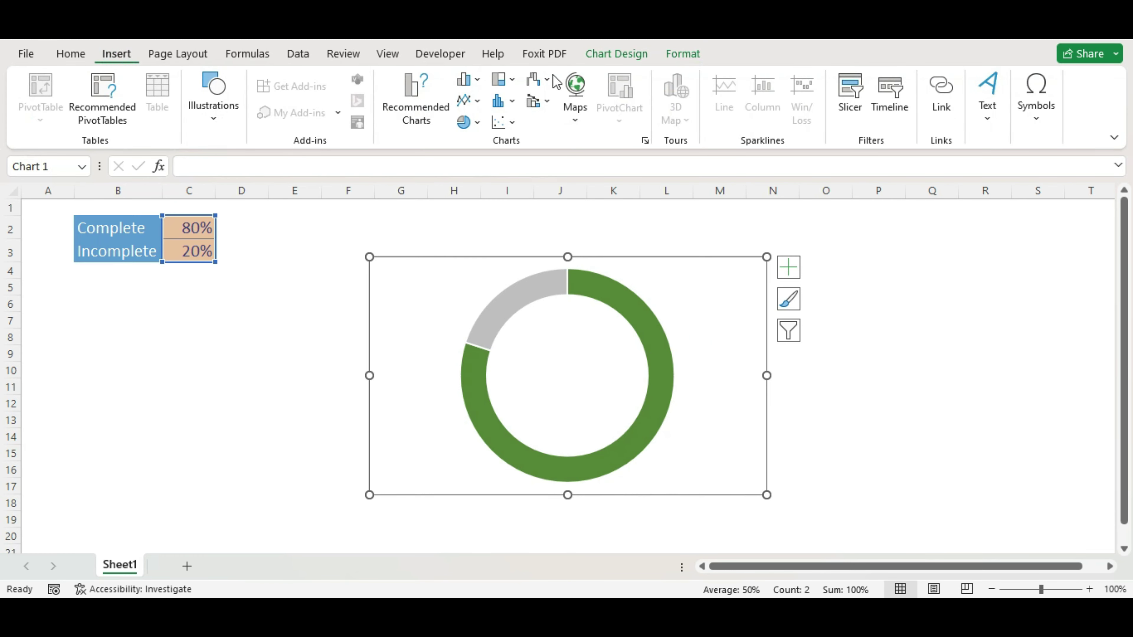
click(988, 118)
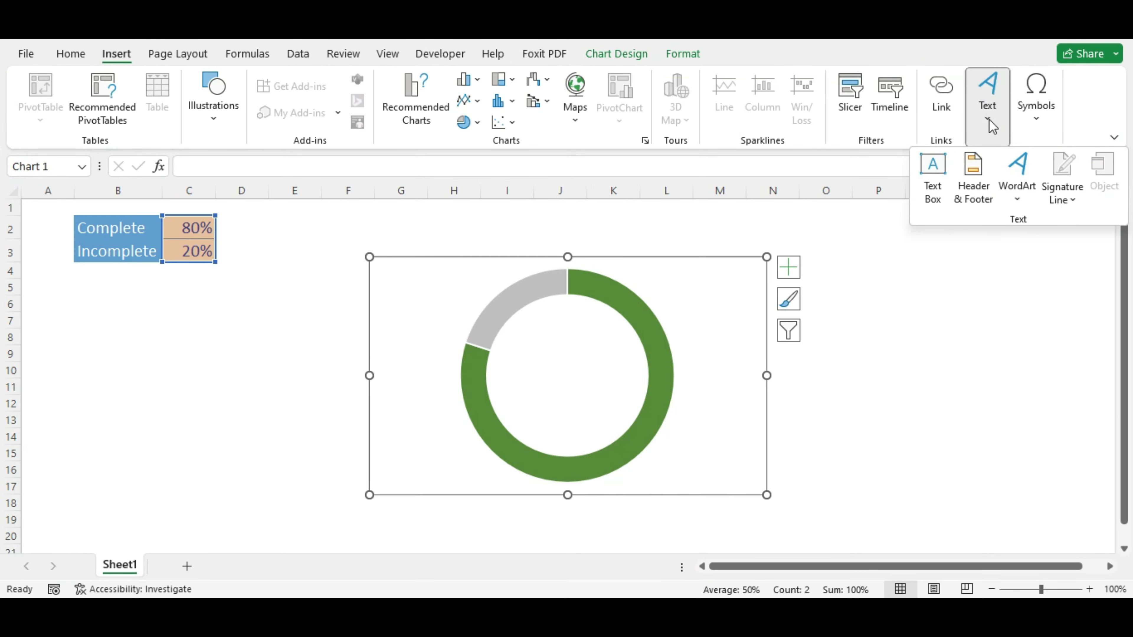
click(217, 117)
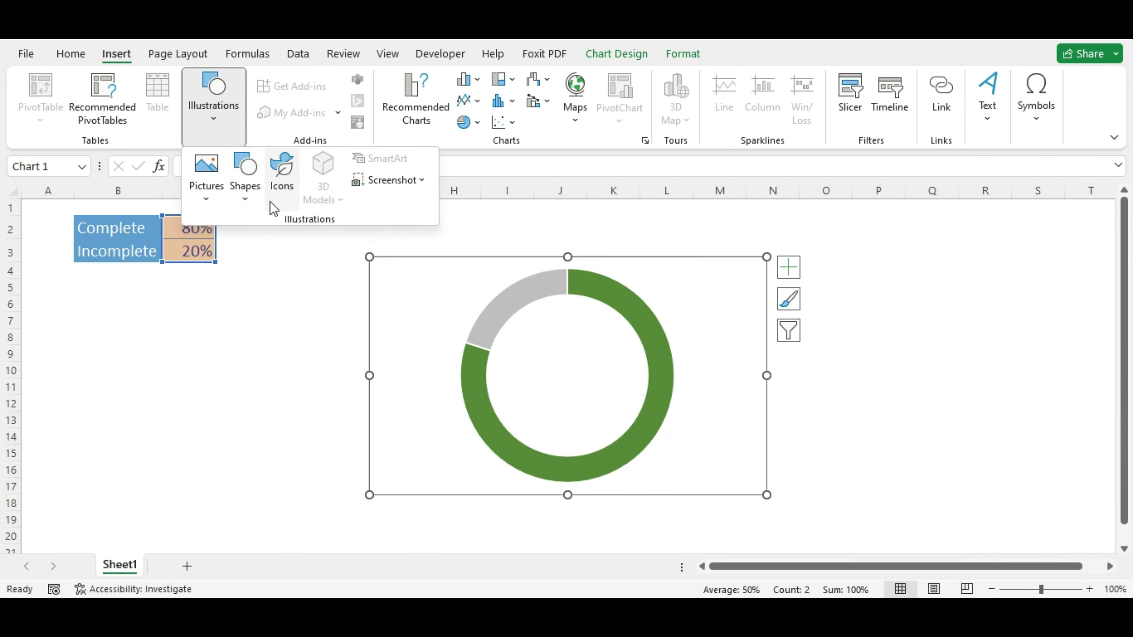
click(248, 200)
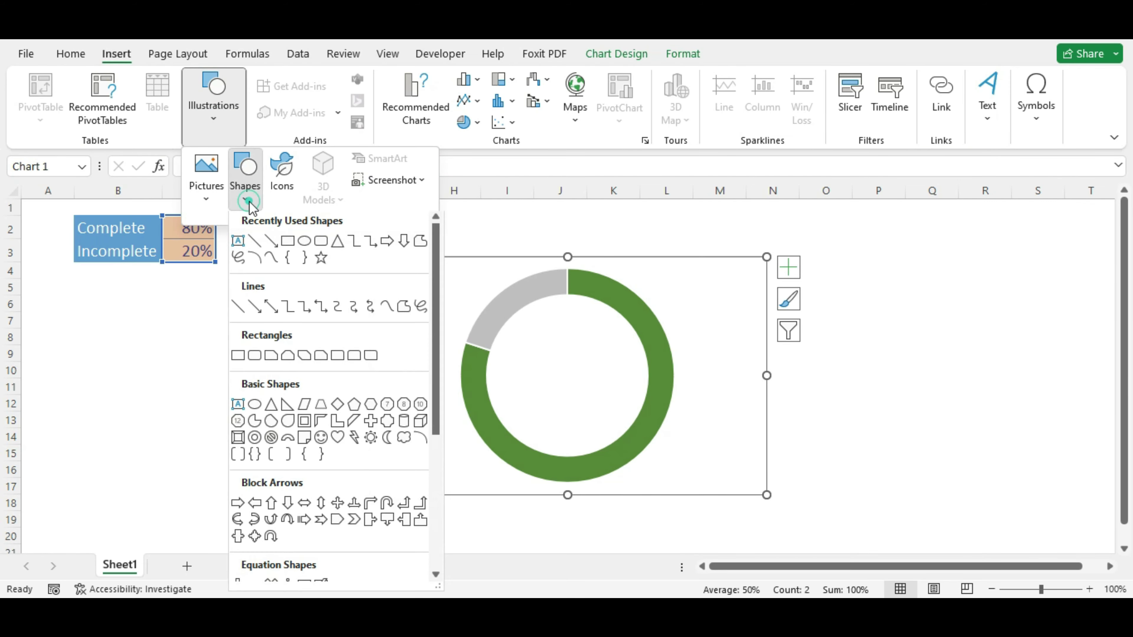
click(239, 245)
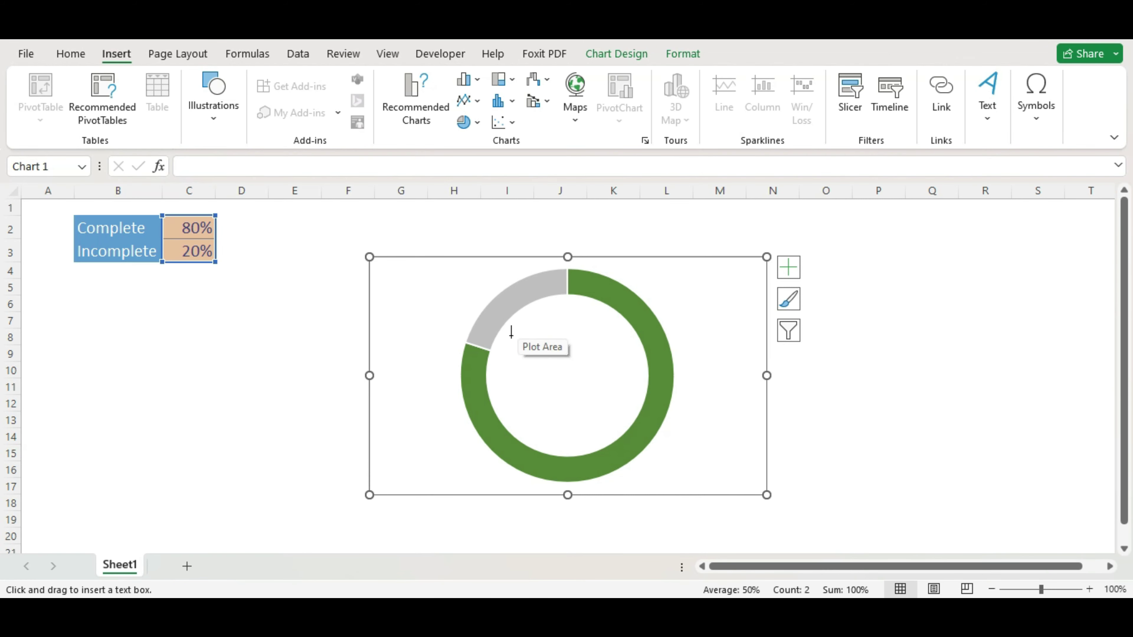
drag(510, 334, 626, 423)
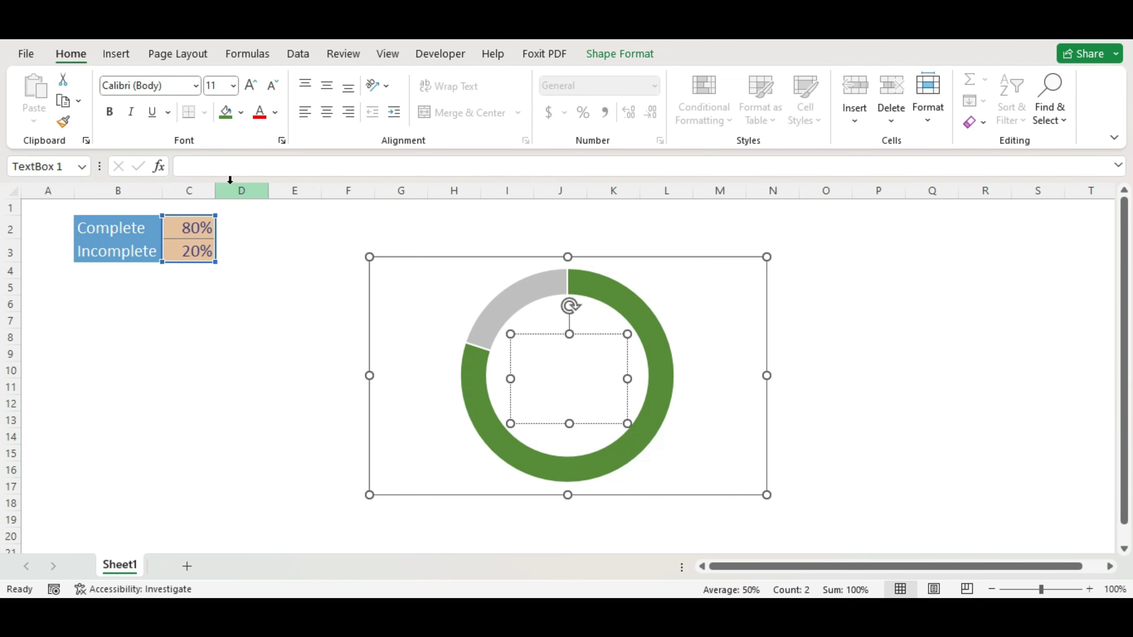
Link the text box to the Complete percentage with the formula =Sheet1!$C$2
click(210, 163)
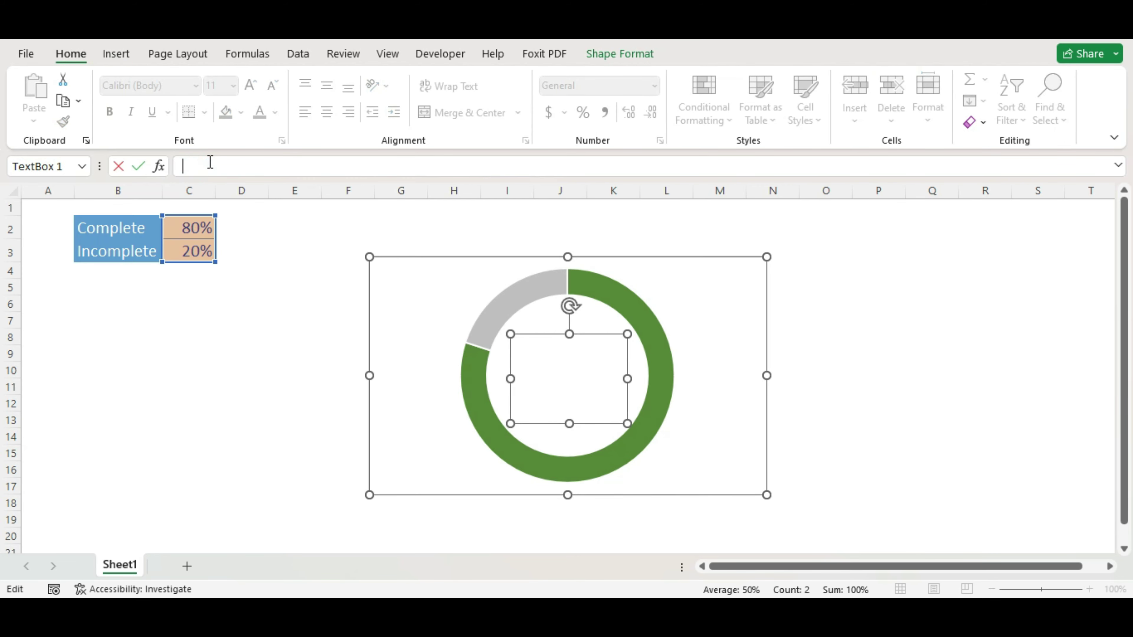
text(=)
click(179, 229)
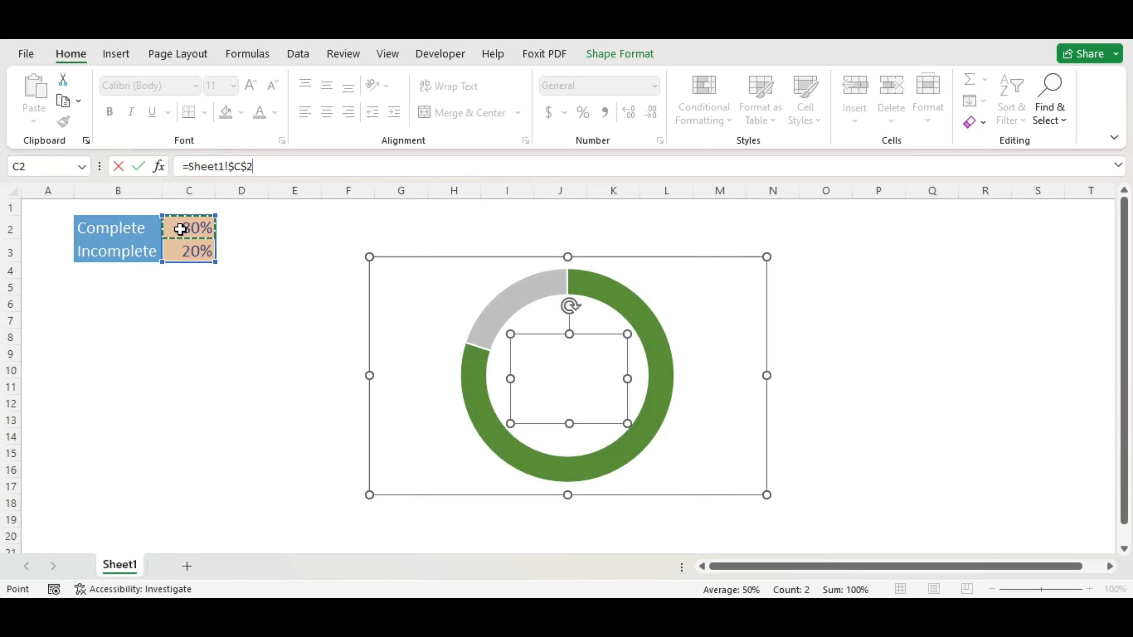
key(Return)
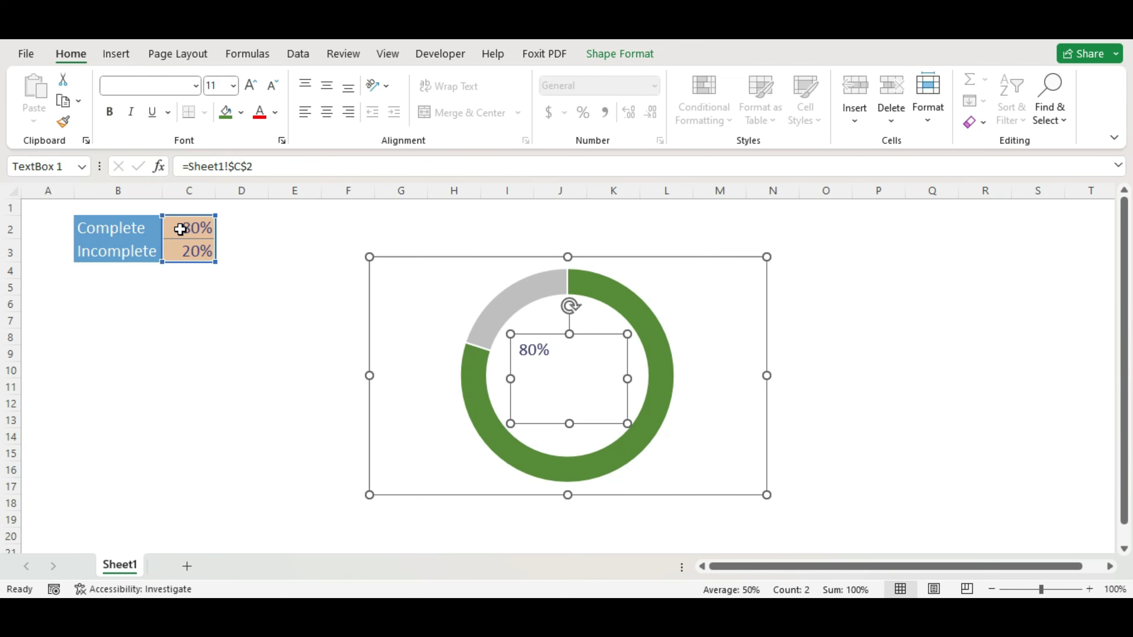
Increase the font size of the percentage in the text box to 48
click(536, 337)
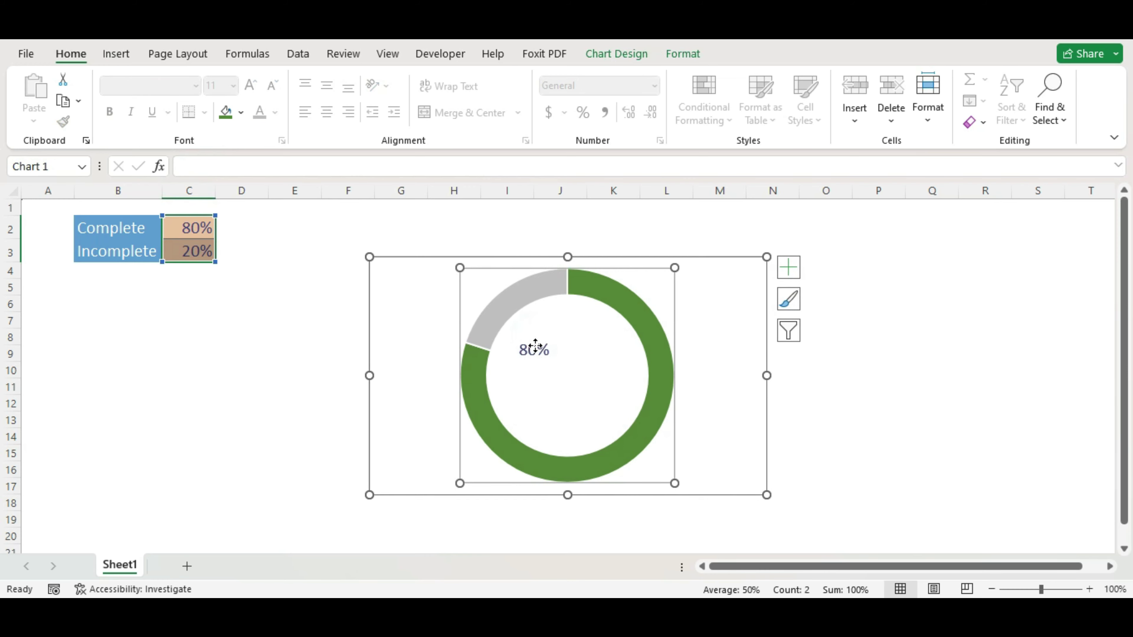
click(535, 346)
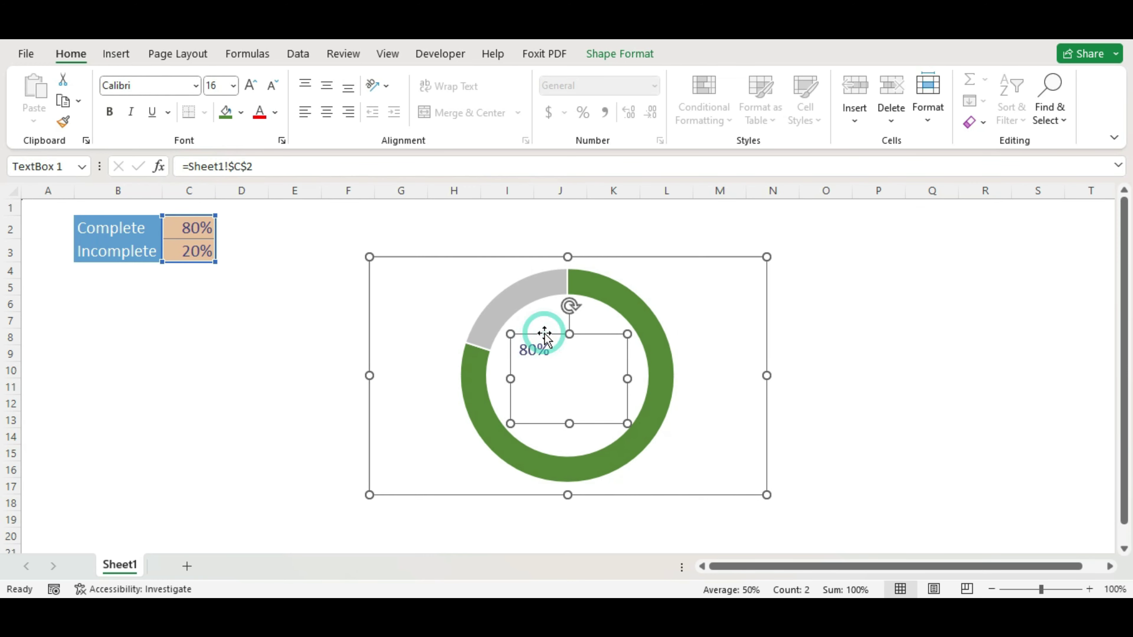
click(252, 89)
click(251, 89)
click(251, 90)
click(251, 90)
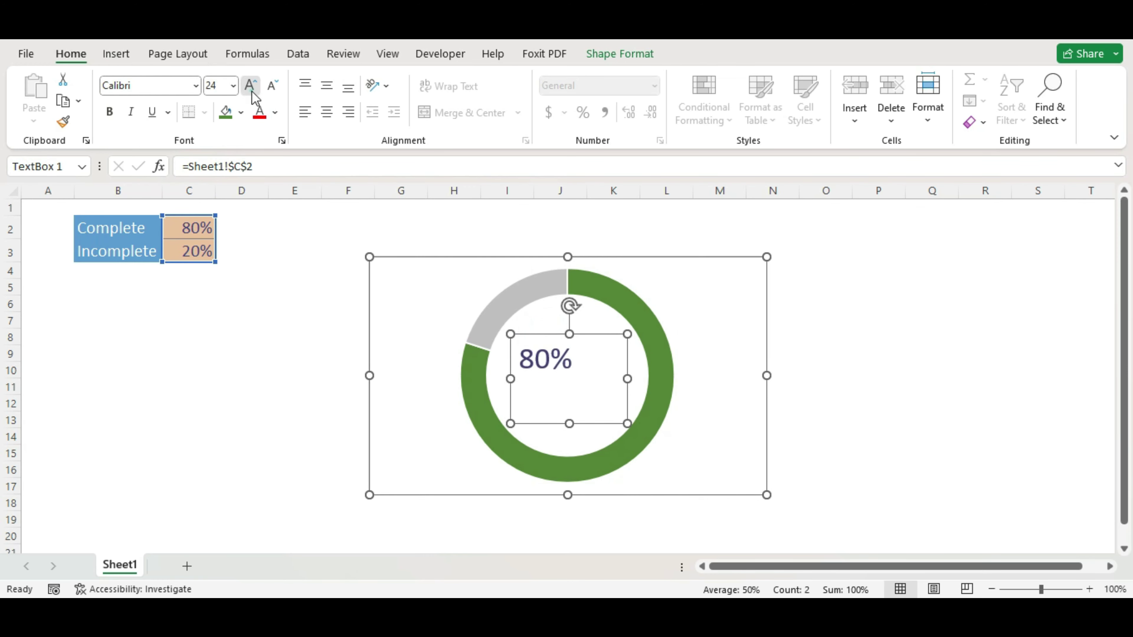
click(251, 89)
click(251, 89)
click(251, 90)
click(251, 90)
click(251, 89)
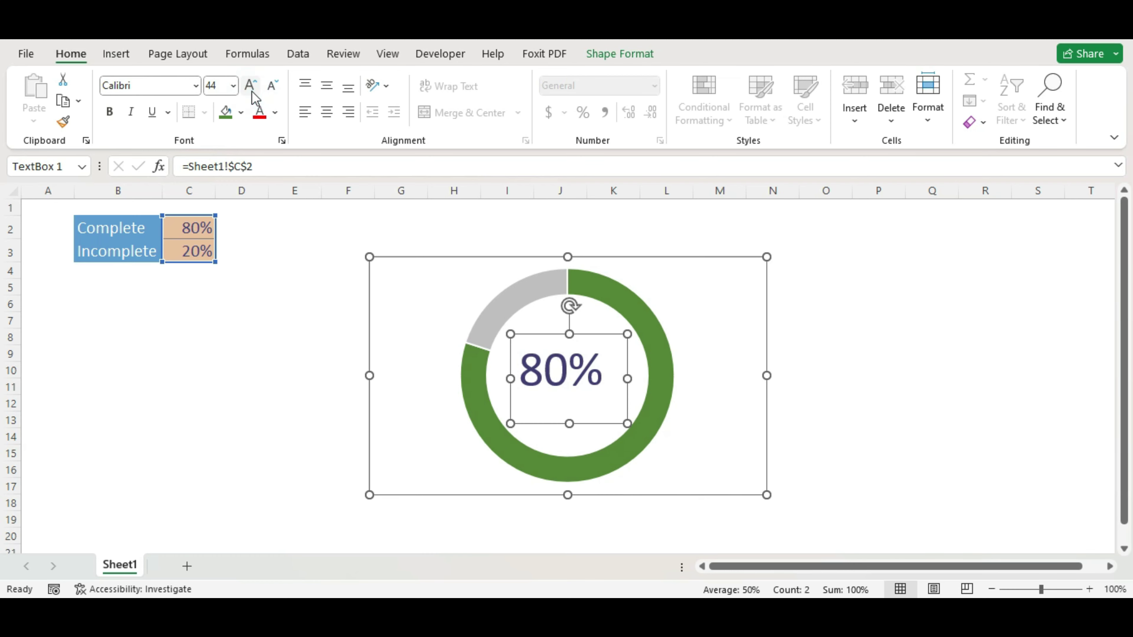
click(251, 88)
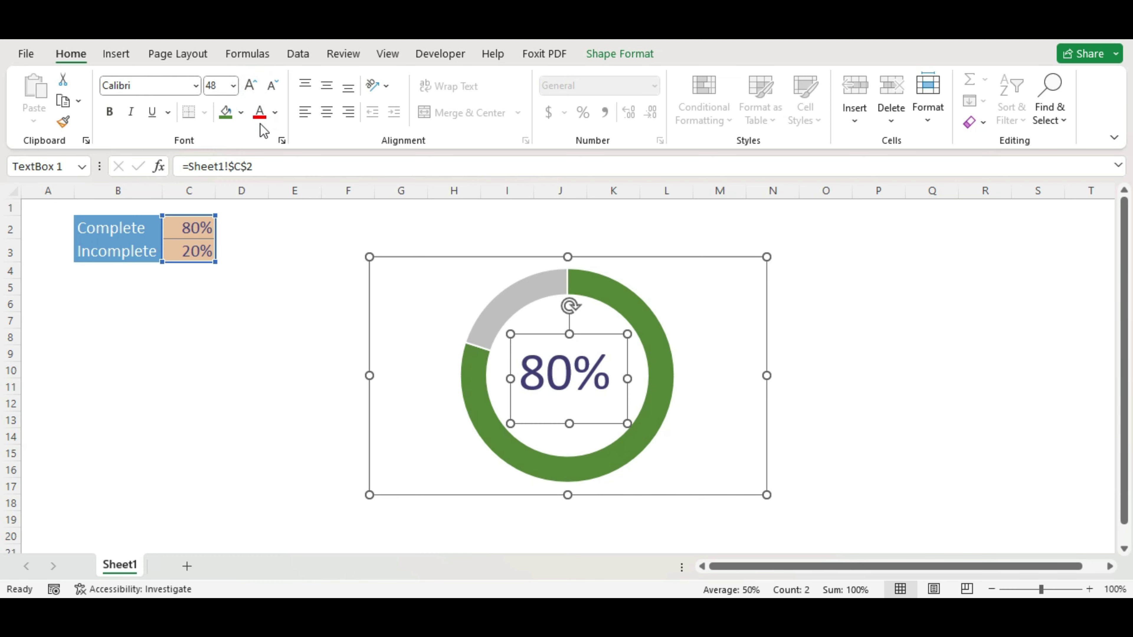
Center the percentage horizontally and vertically in its text box, and shift the box slightly upward within the ring
click(327, 111)
click(331, 91)
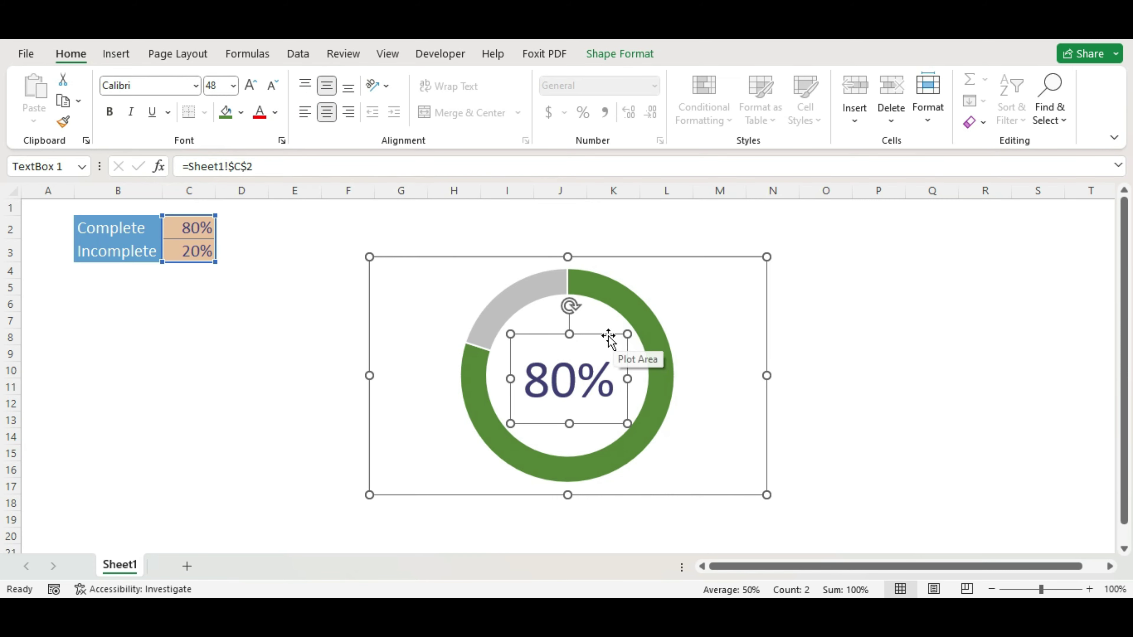
key(Escape)
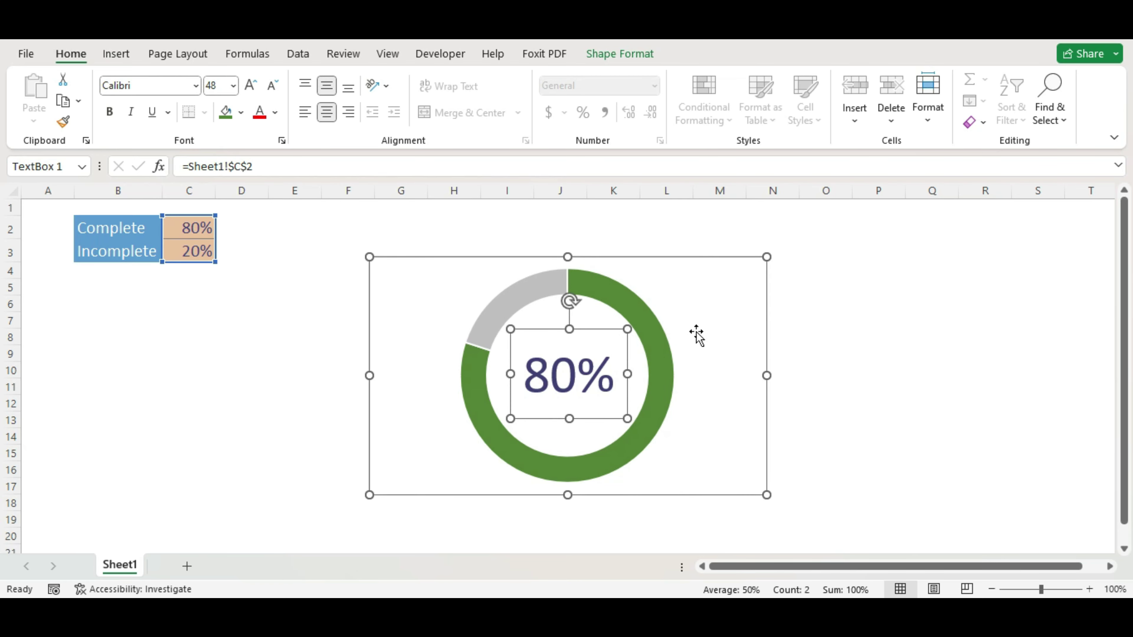
click(887, 369)
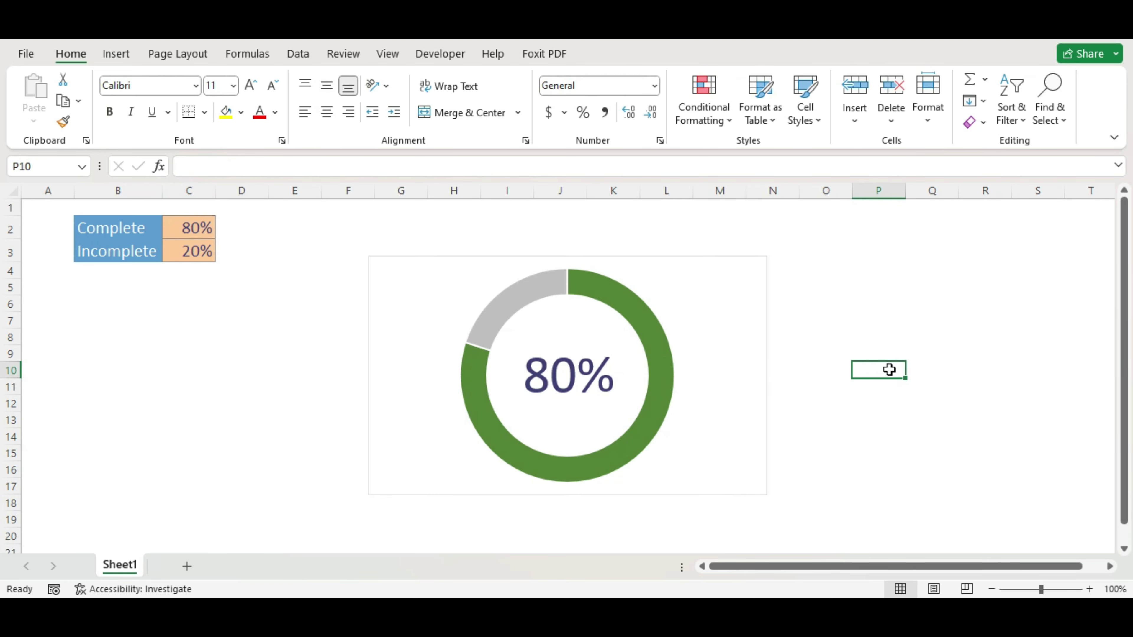
Set the Complete percentage in C2 to 45% to test the chart
click(180, 225)
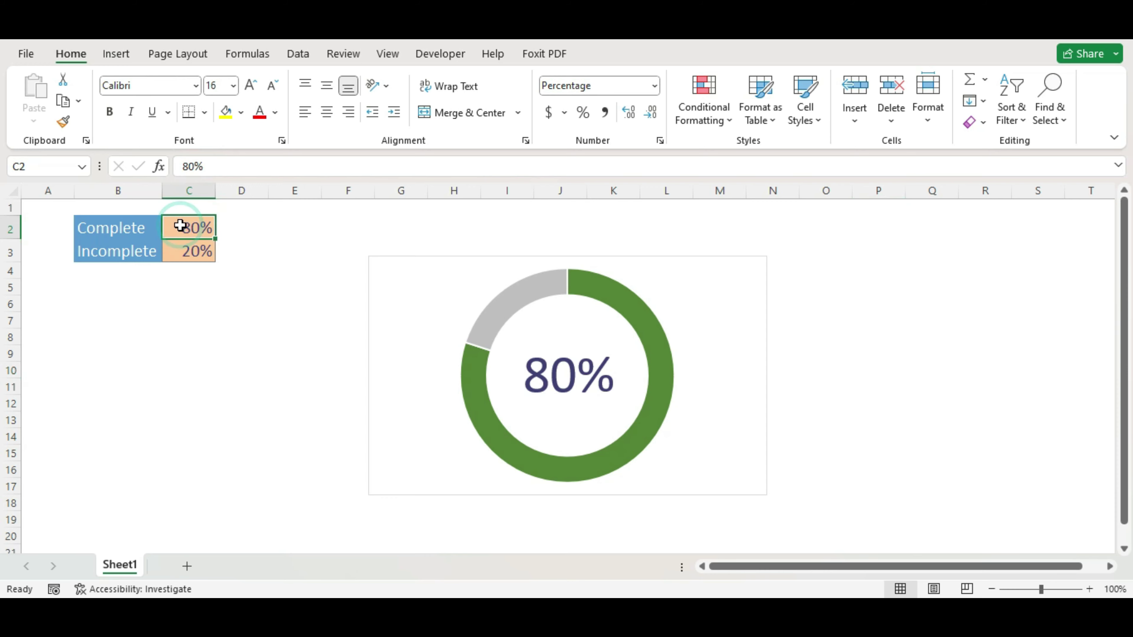
text(45)
click(231, 392)
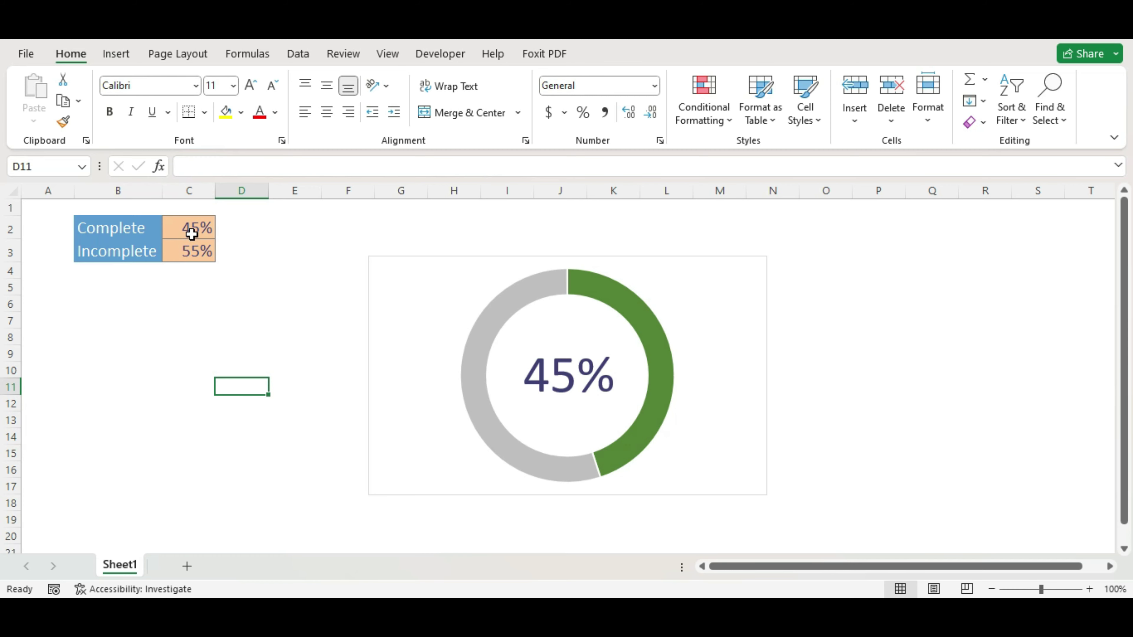
Set the Complete percentage in C2 to 100% to test the chart at full completion
click(192, 234)
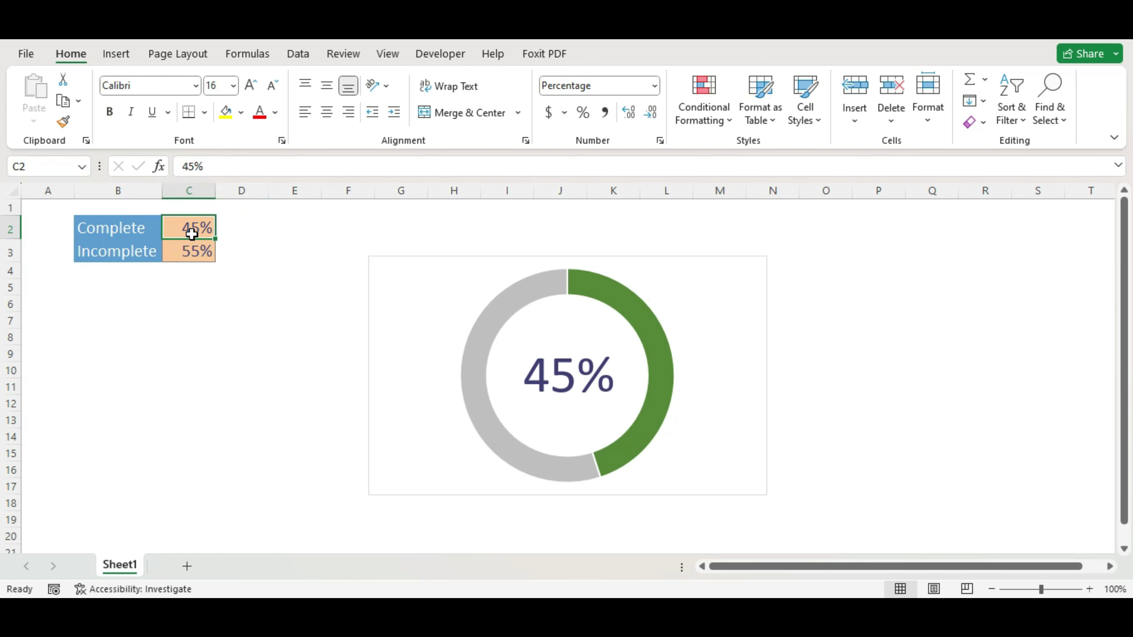
text(100)
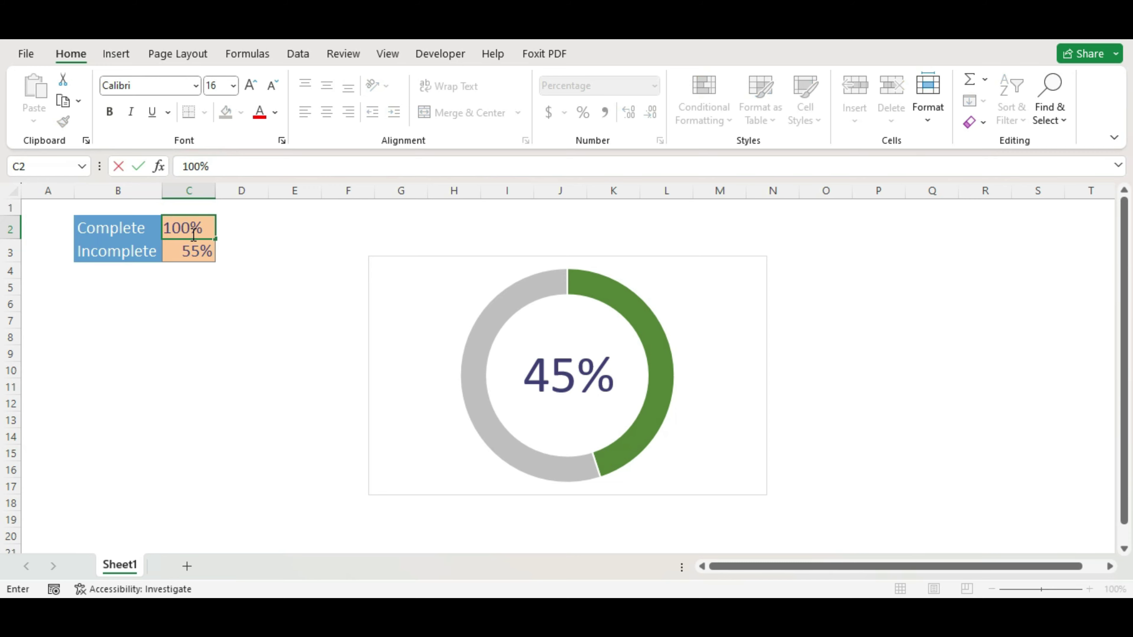
click(245, 386)
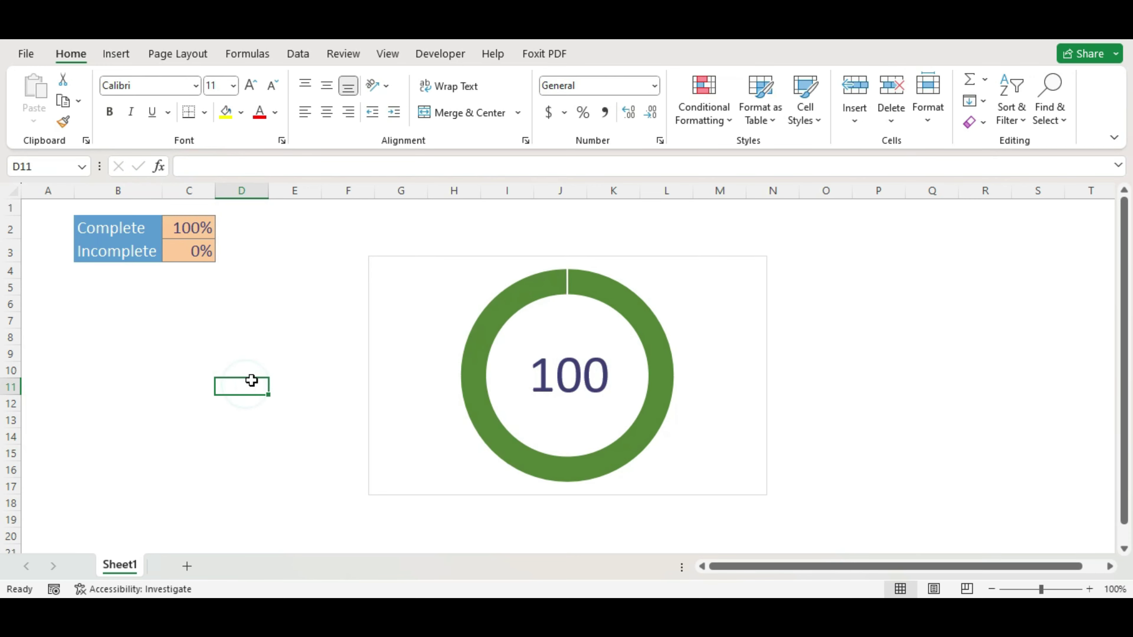
Change the Complete percentage in C2 to 20% to test the chart at a low value
click(177, 228)
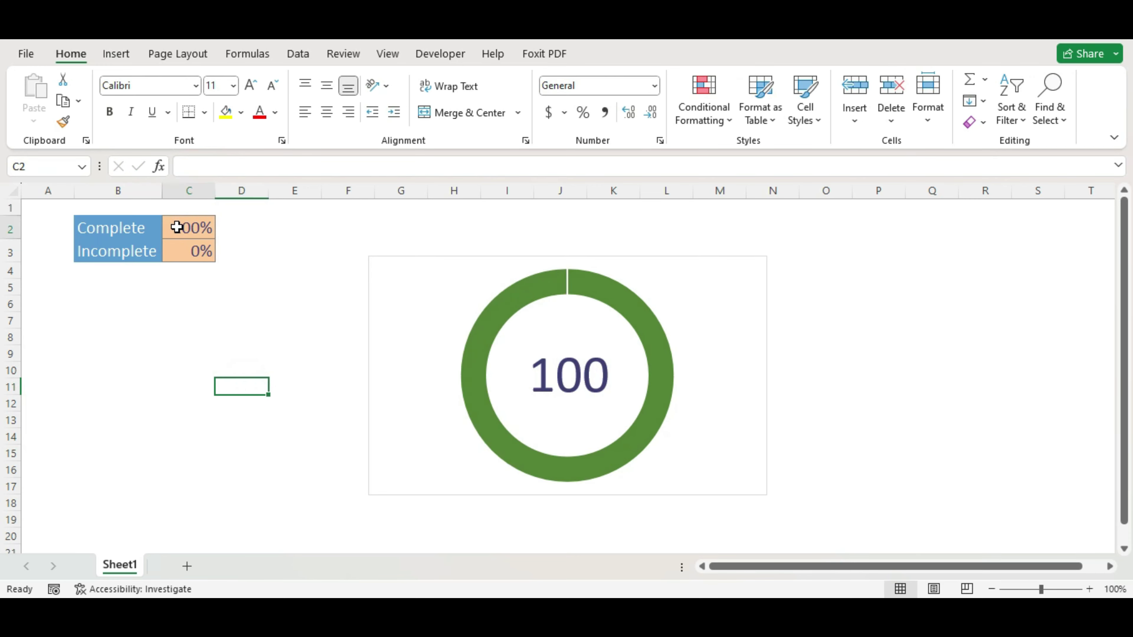
text(20)
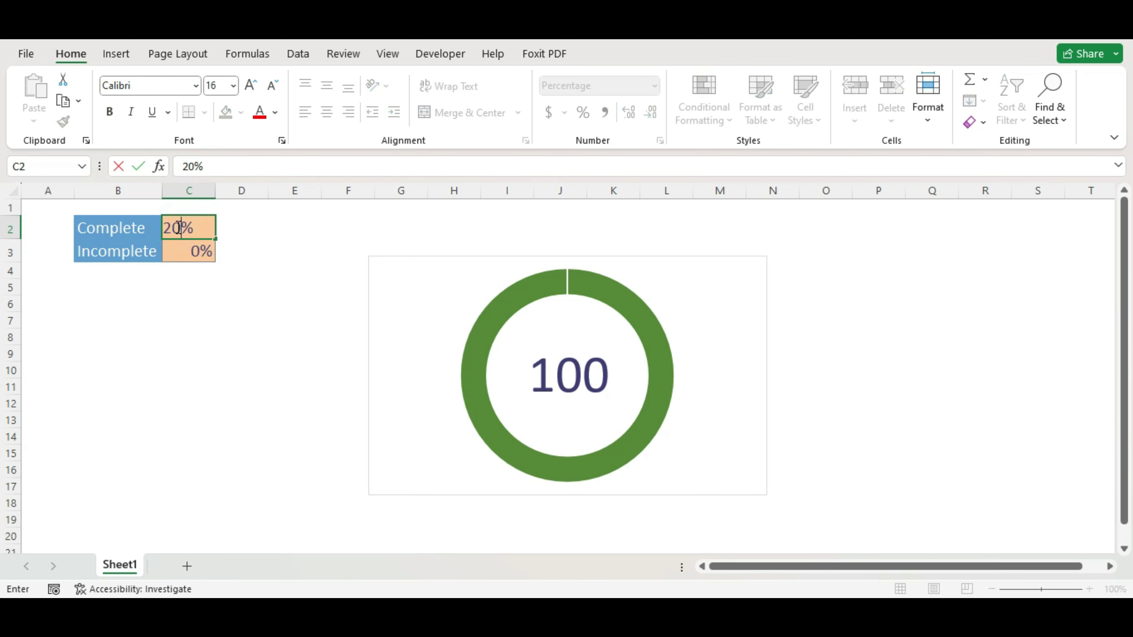
click(247, 451)
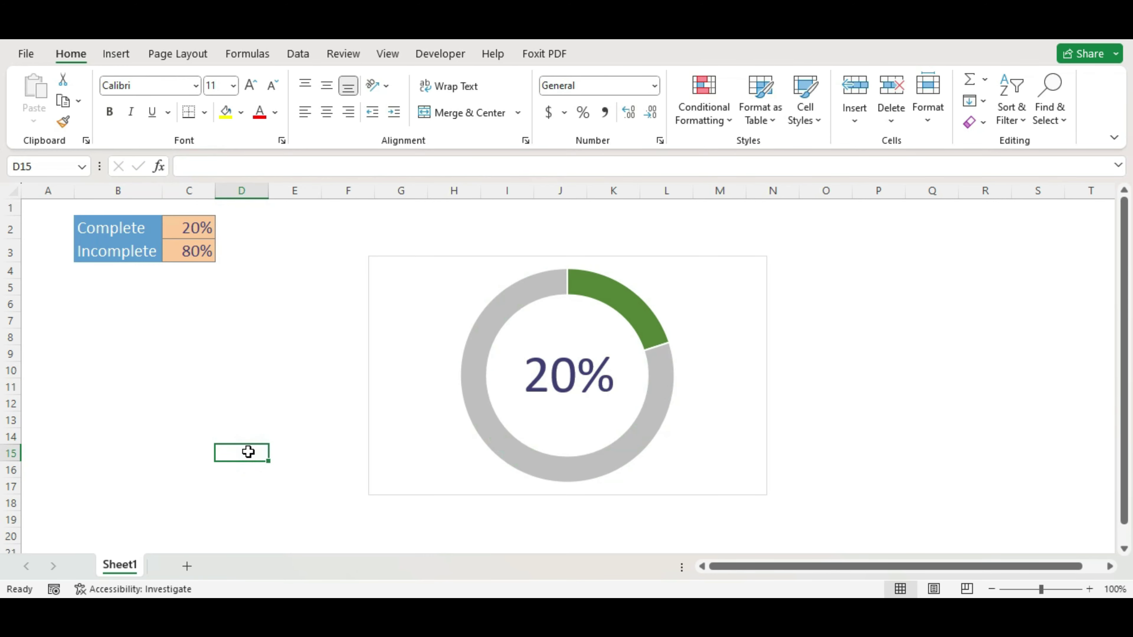